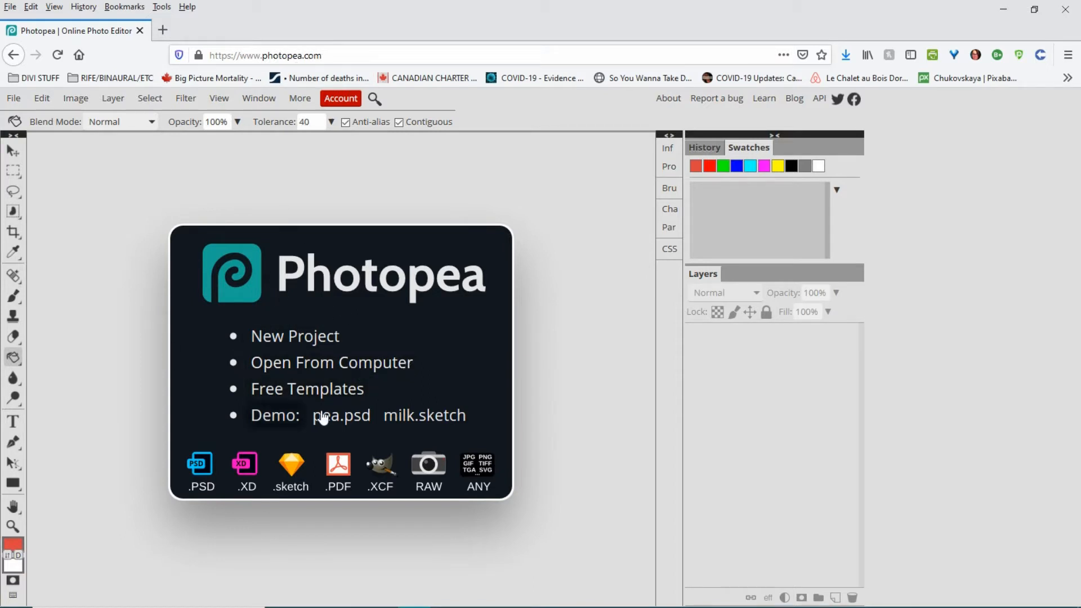
Open the flower file 4.psd from the ColorMePositivePLRFlowers folder on the computer
click(384, 368)
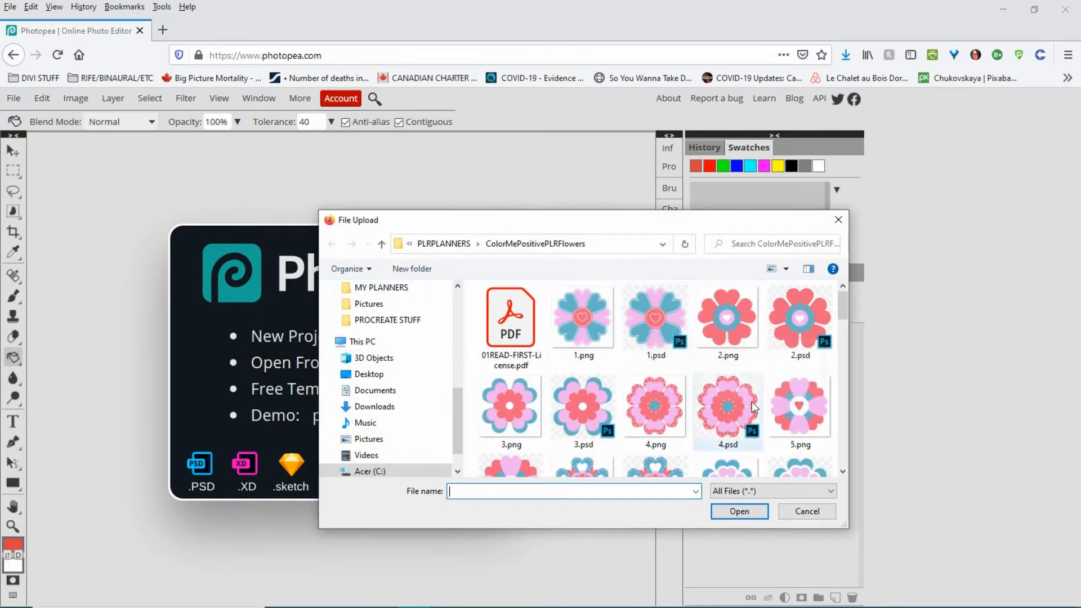
double_click(722, 409)
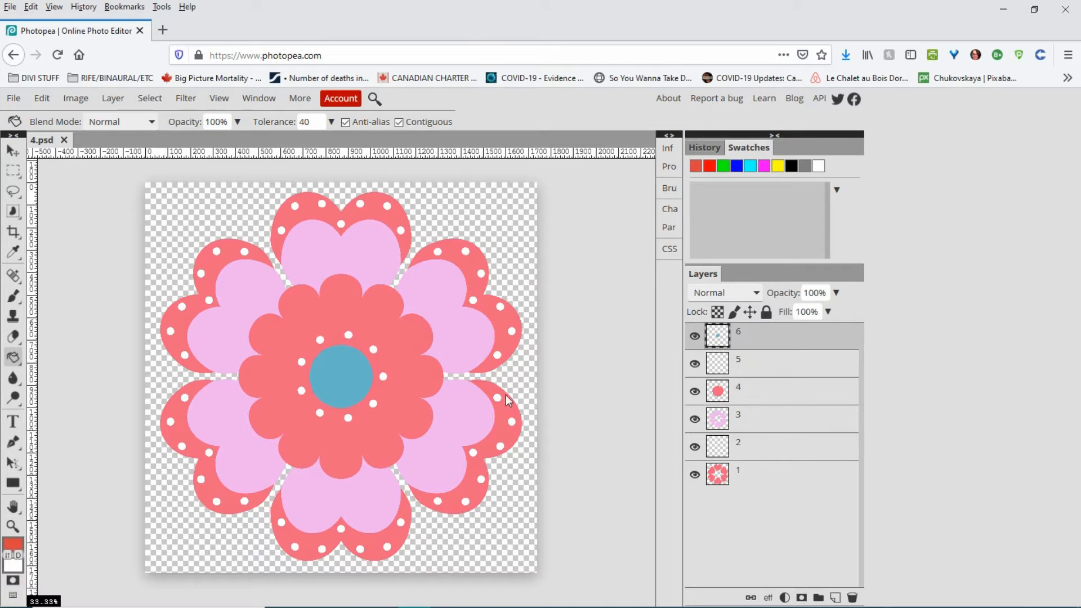
Enable a Color Overlay in the layer style of layer 1, the outer petals, and show its settings
click(782, 474)
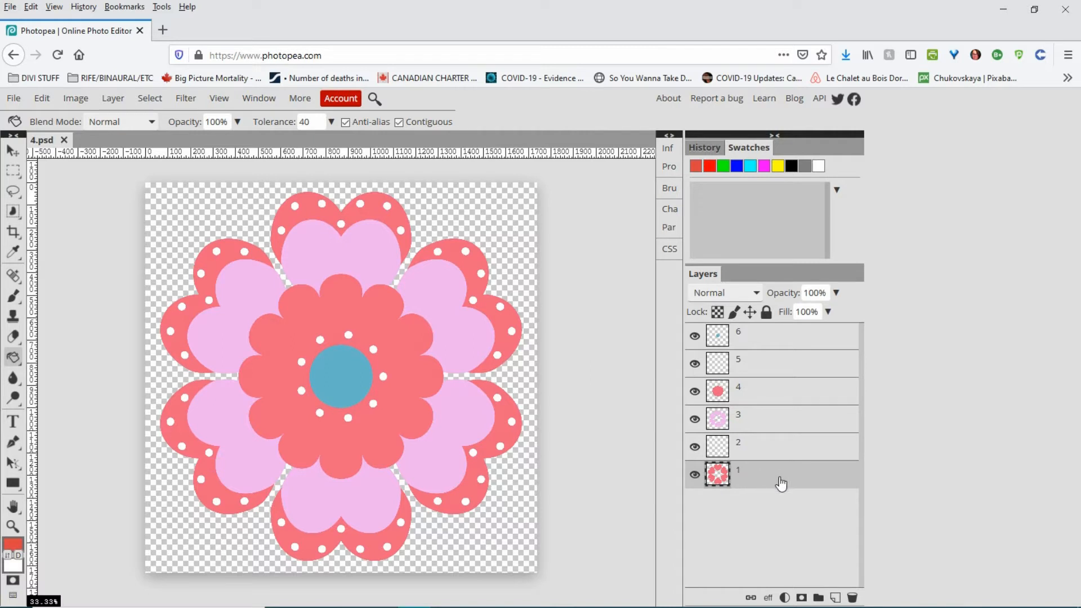
double_click(784, 480)
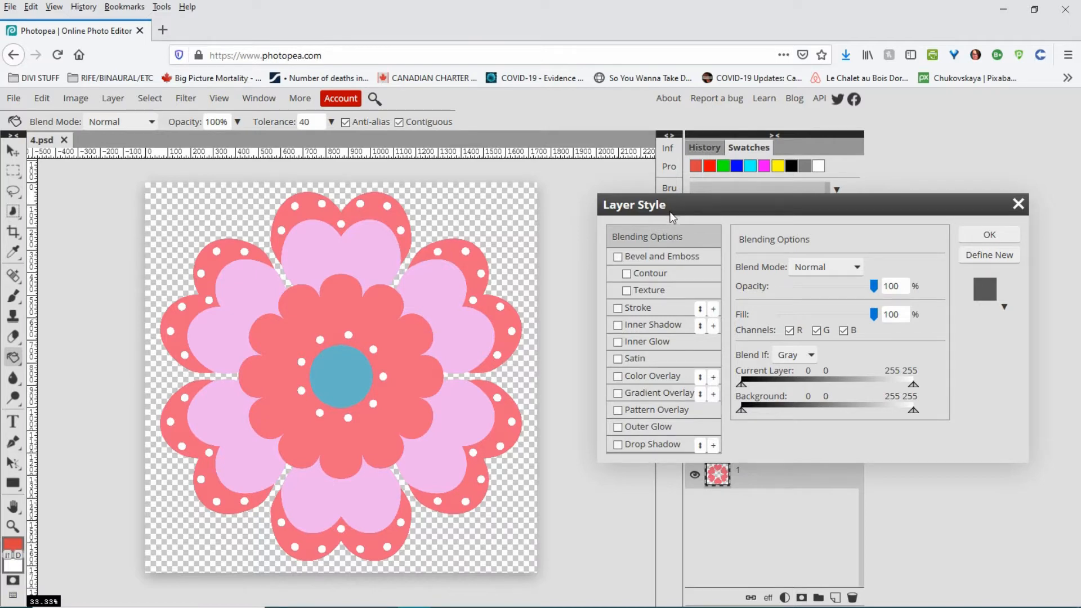
click(618, 377)
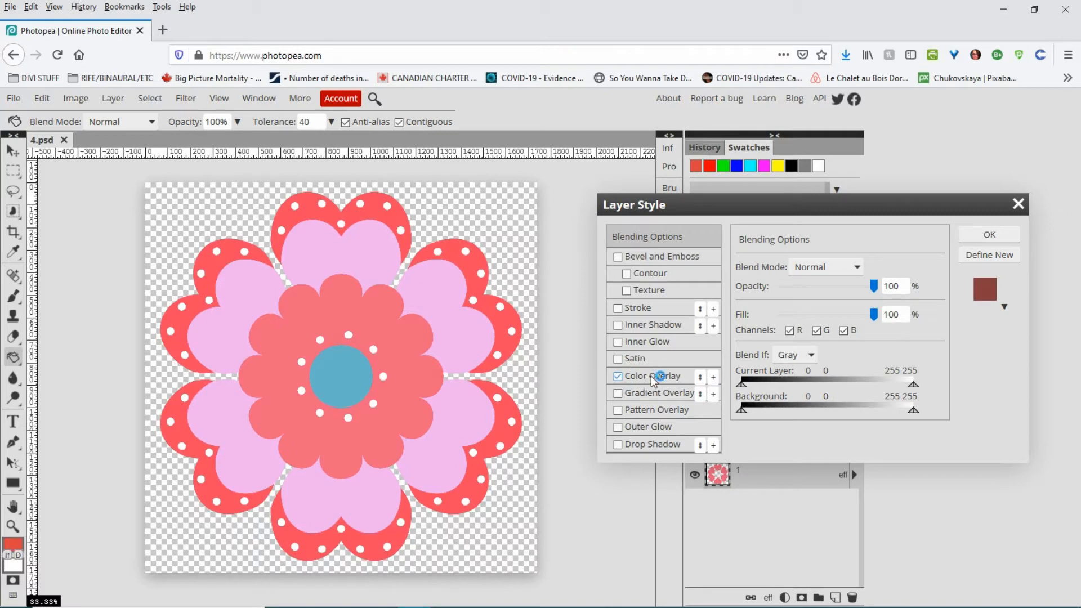
click(618, 377)
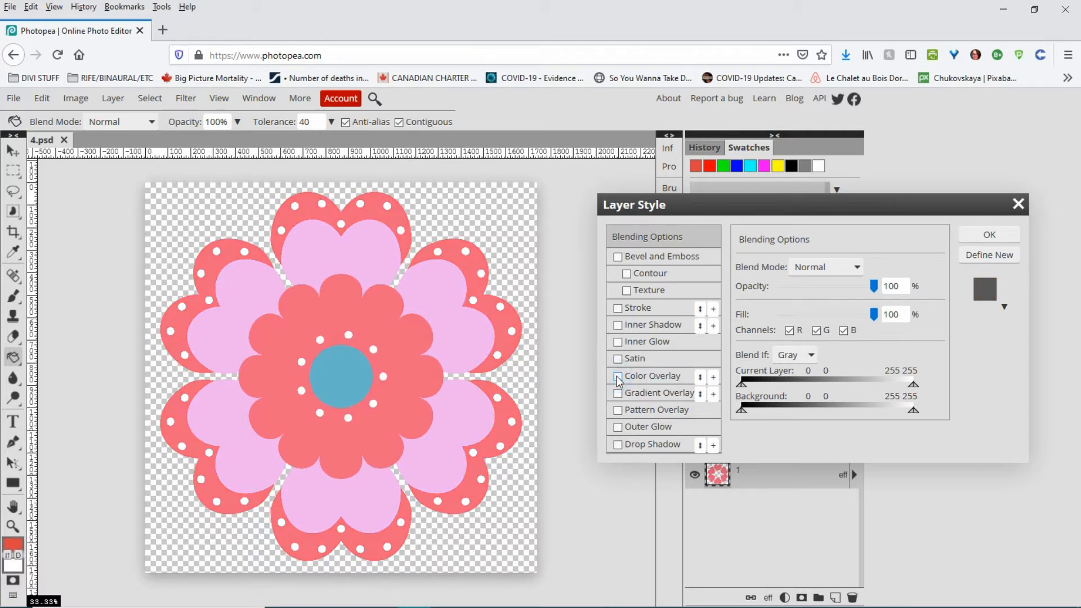
click(617, 377)
click(660, 376)
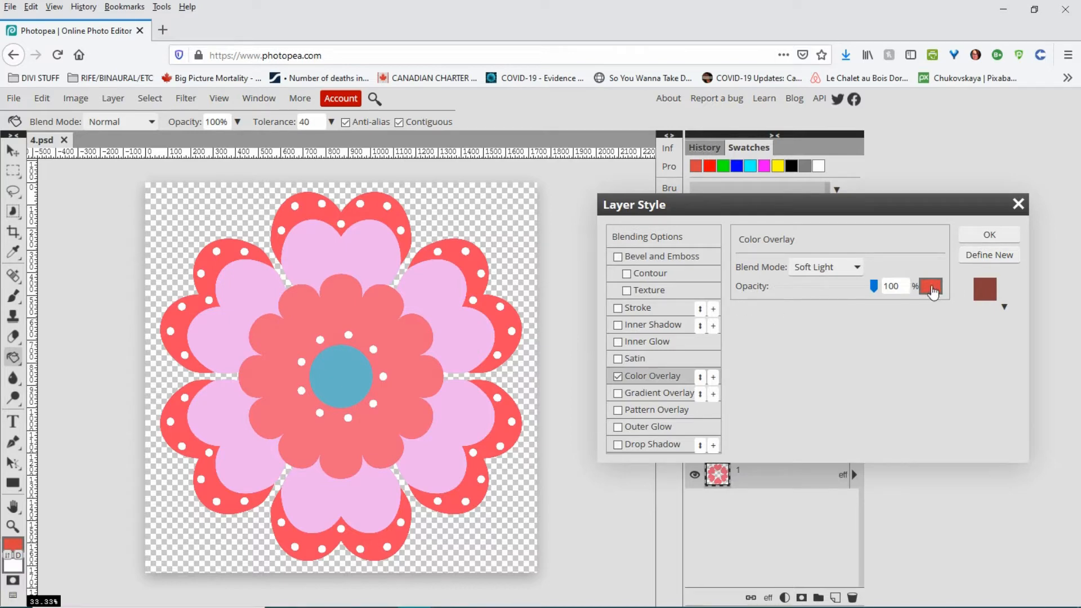
Set the color of layer 1's Color Overlay to red e04b4b
click(932, 287)
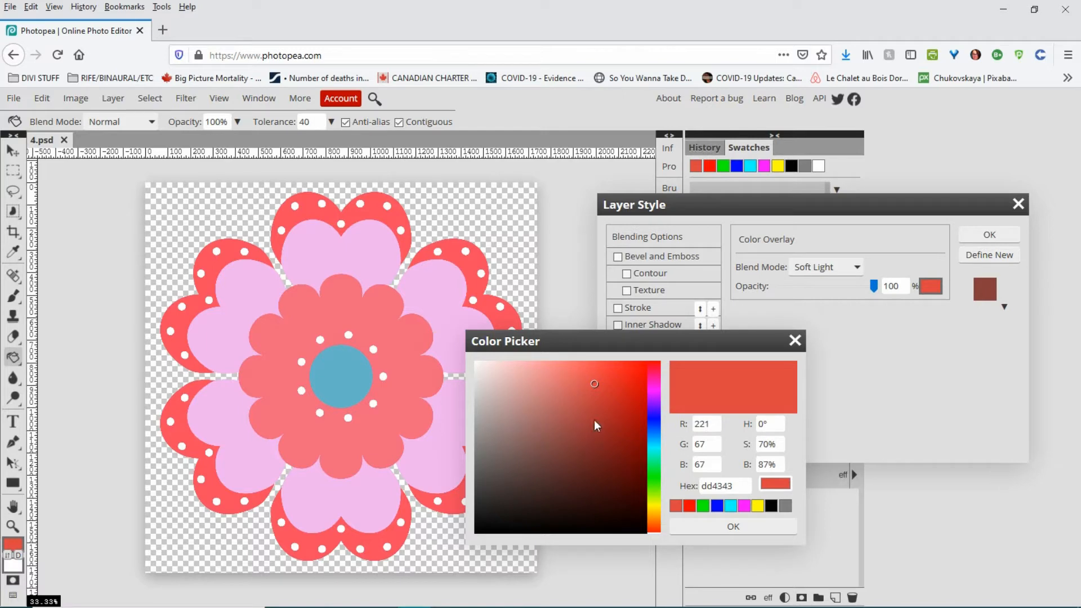
click(589, 383)
click(728, 526)
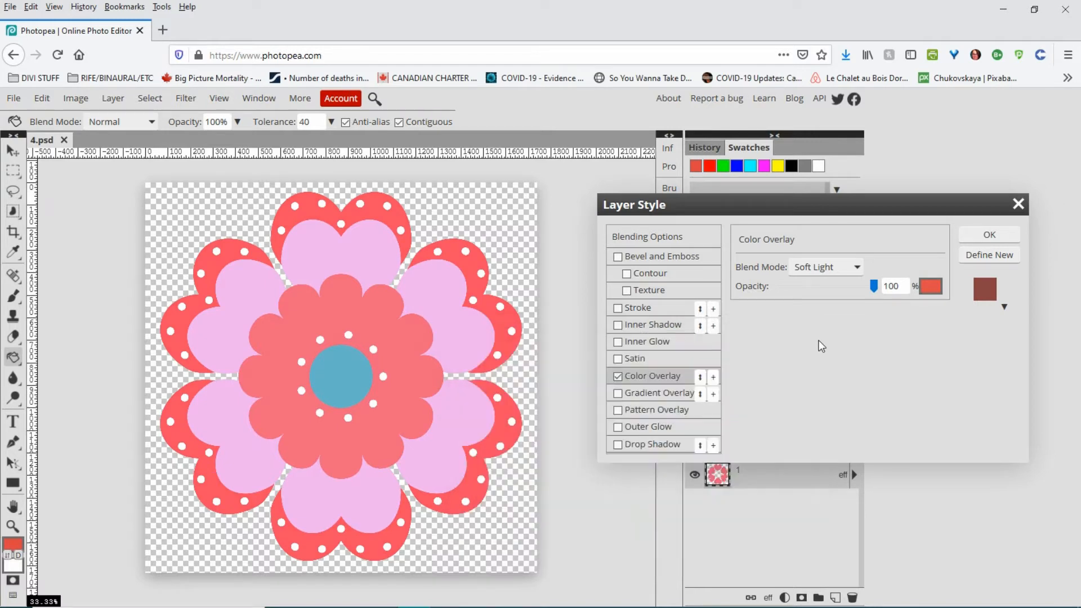
Try the Normal, Dissolve, Multiply, Overlay and Soft Light blend modes on layer 1's Color Overlay
click(856, 269)
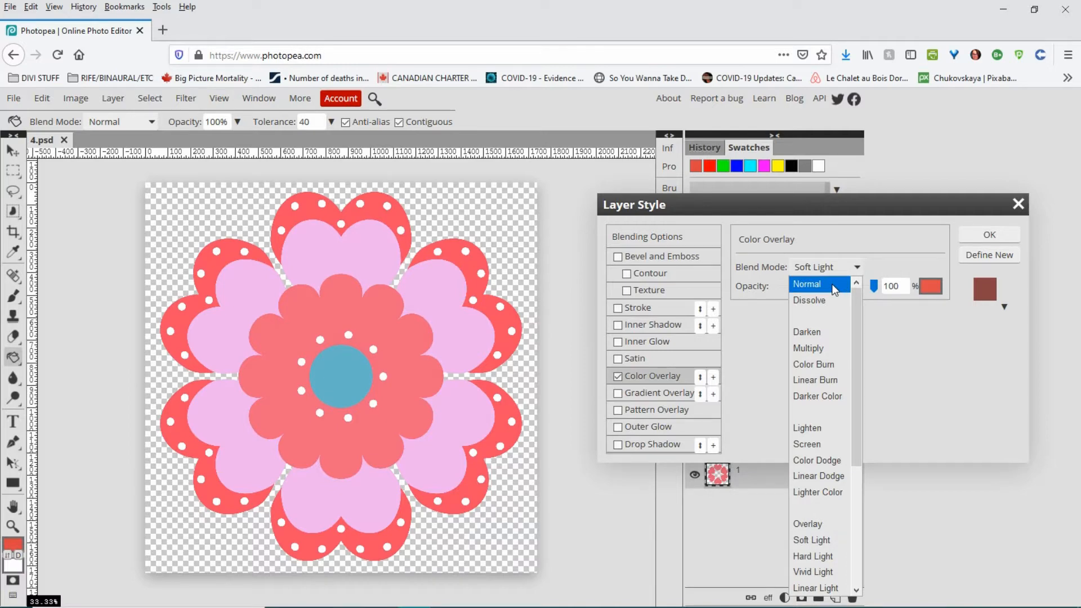
click(834, 285)
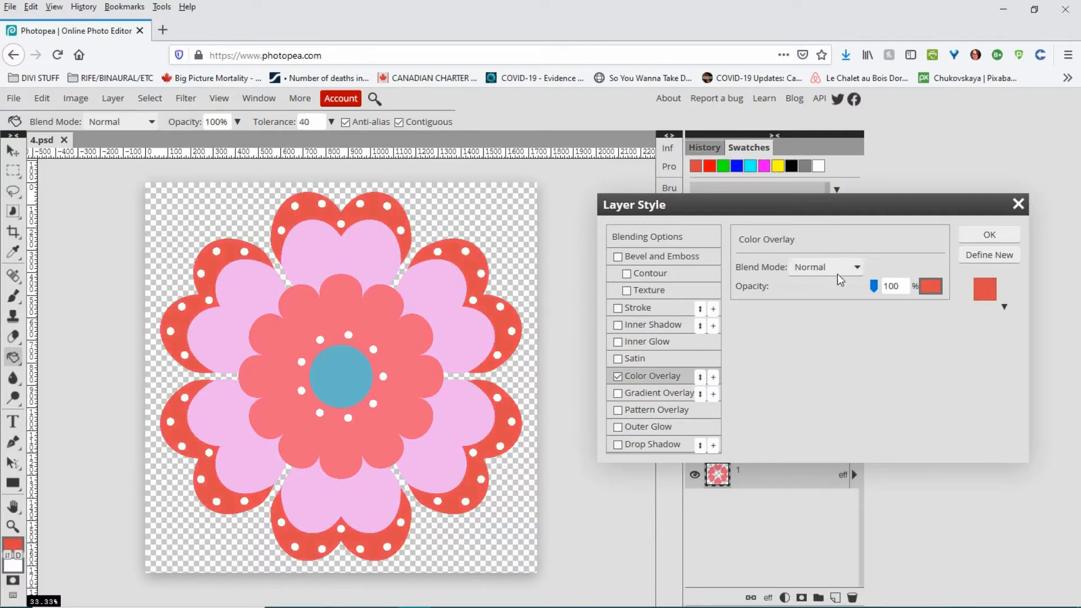
click(857, 271)
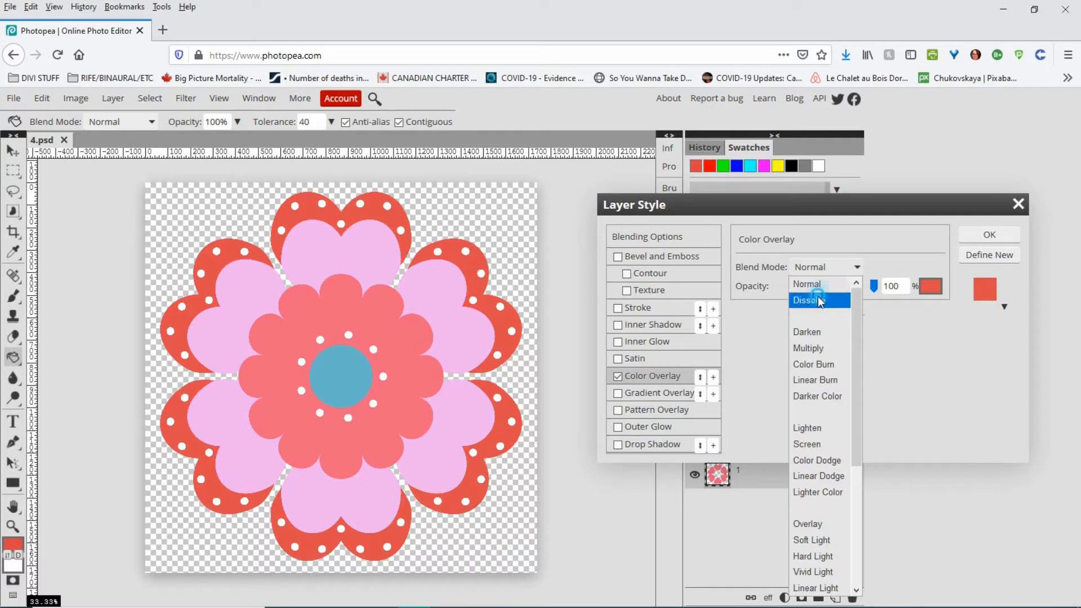
click(818, 296)
click(853, 270)
click(808, 349)
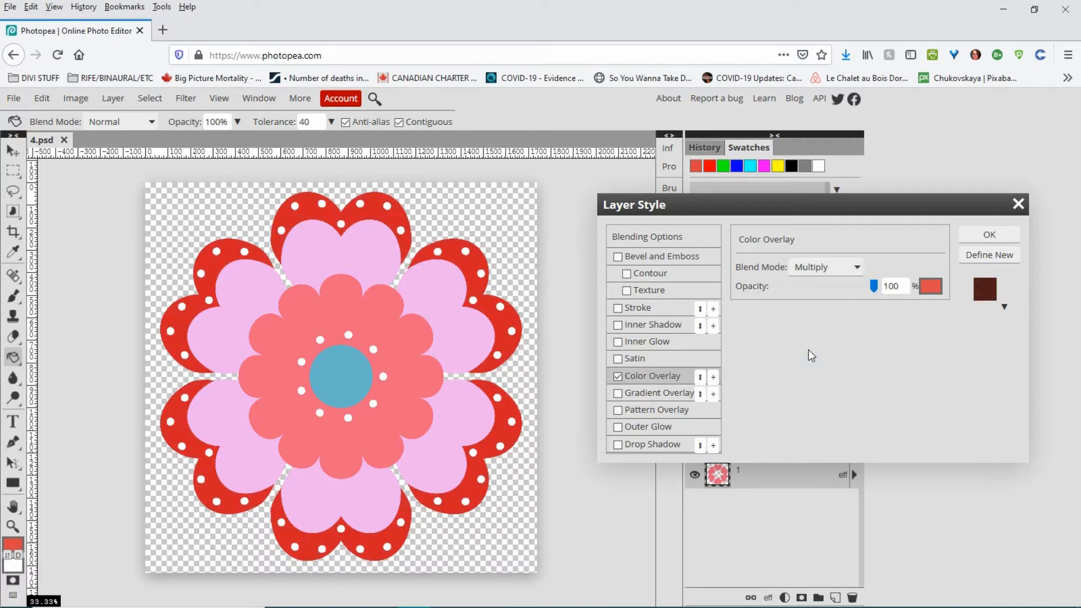
click(854, 272)
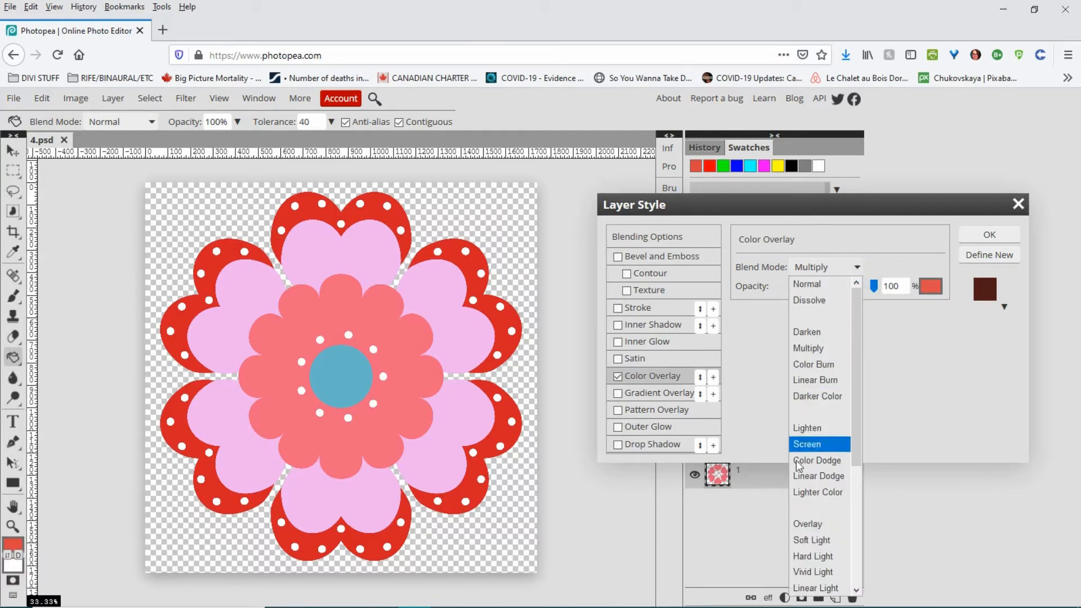
click(812, 524)
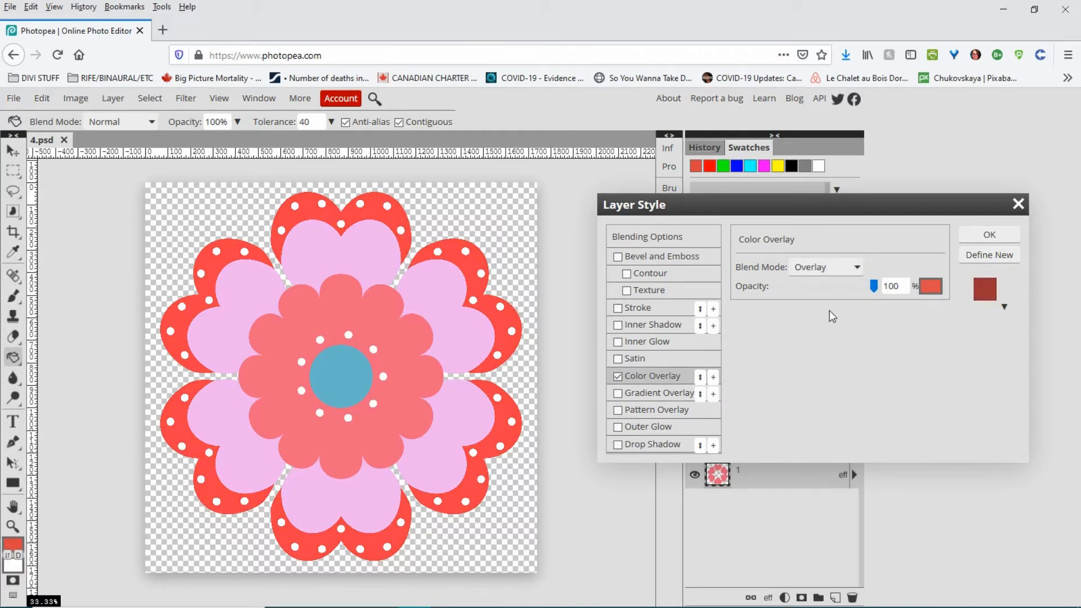
click(854, 268)
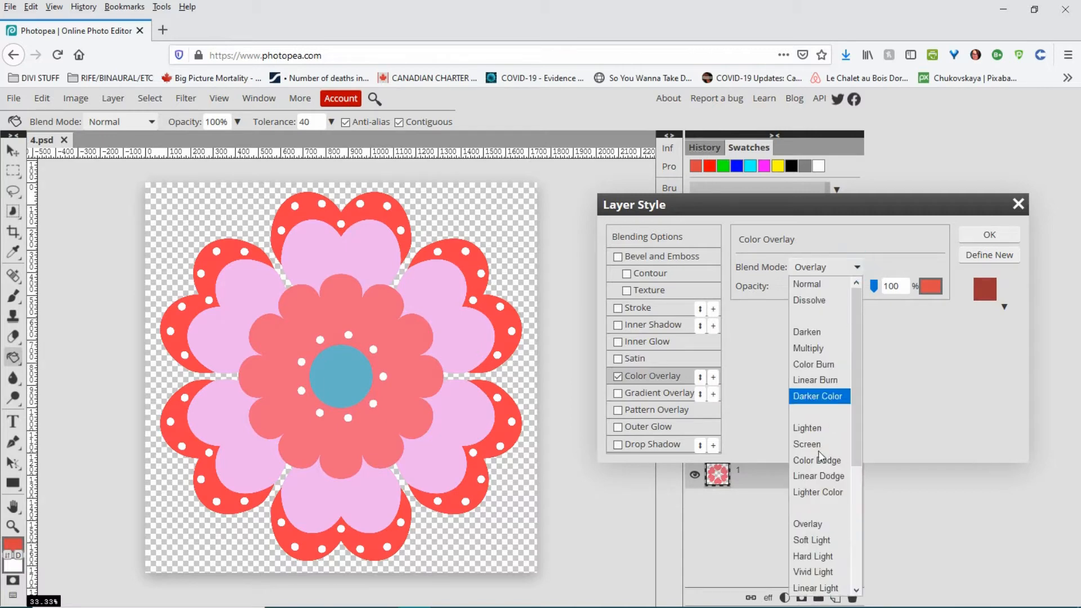
click(824, 541)
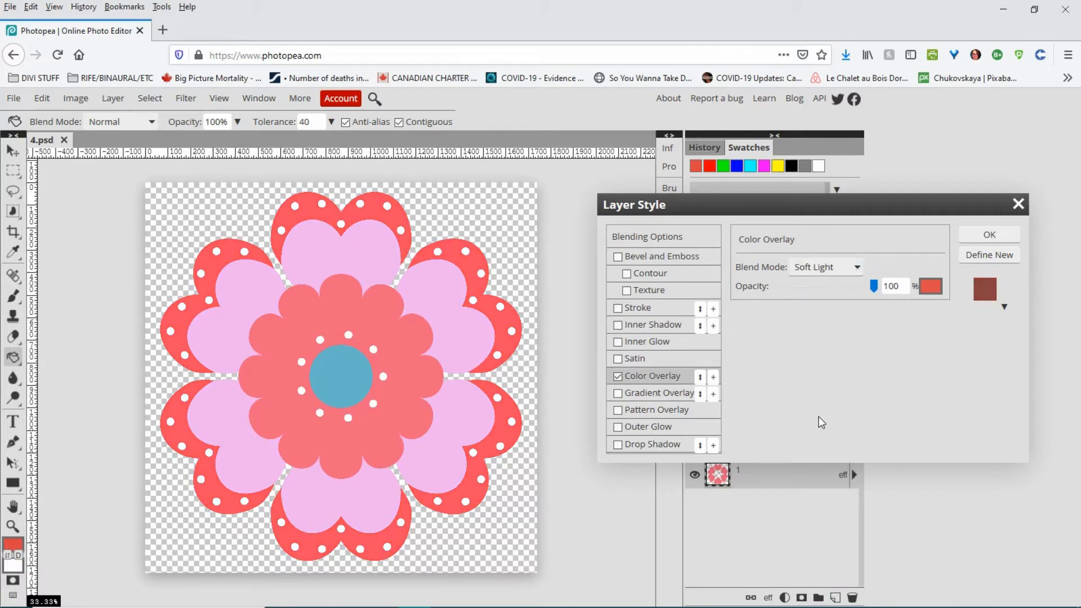
Set the blend mode of layer 1's Color Overlay to Overlay and apply the layer style
click(855, 269)
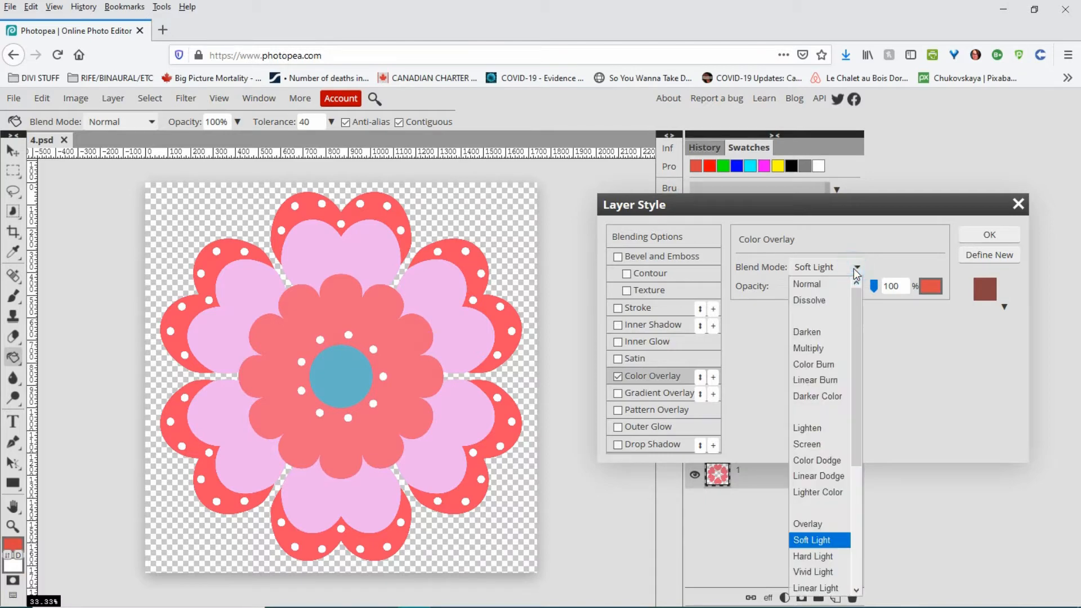
click(802, 525)
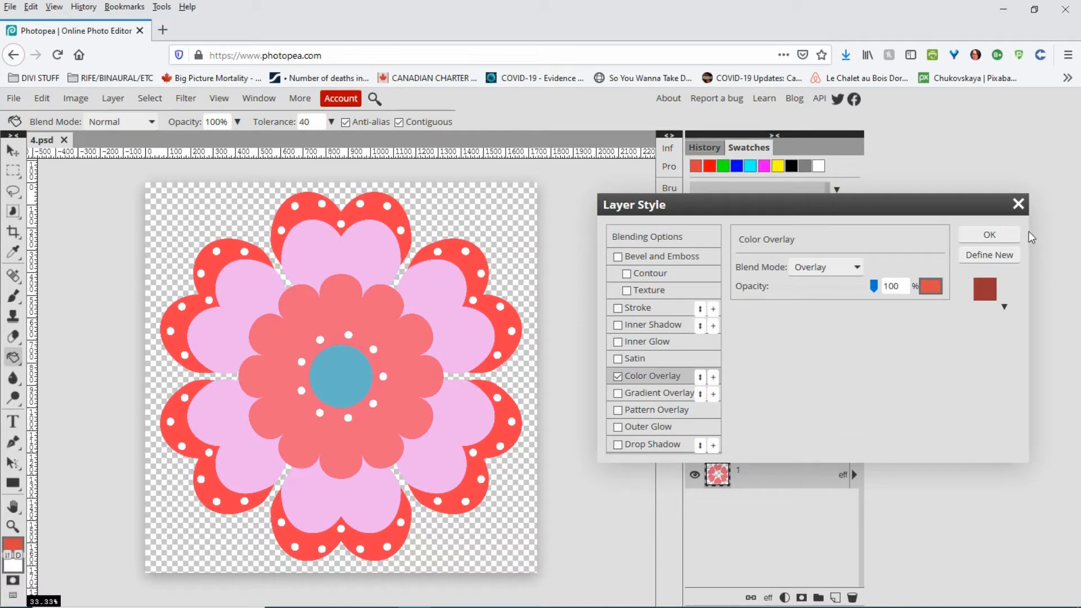
click(990, 235)
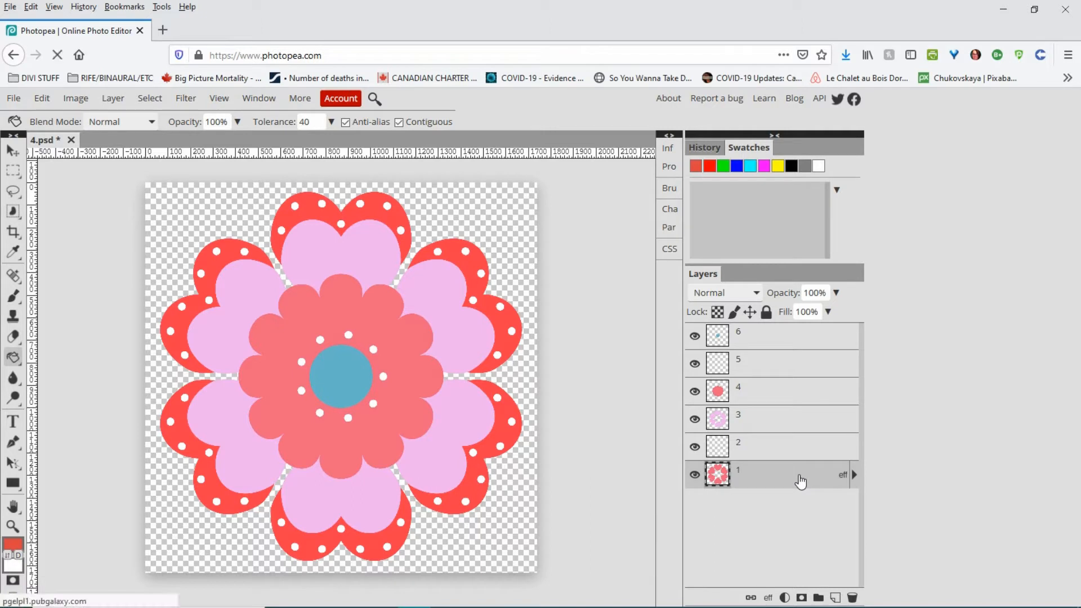
Fill the uppermost outer petal on layer 1 with the red foreground color using the Paint Bucket
click(380, 250)
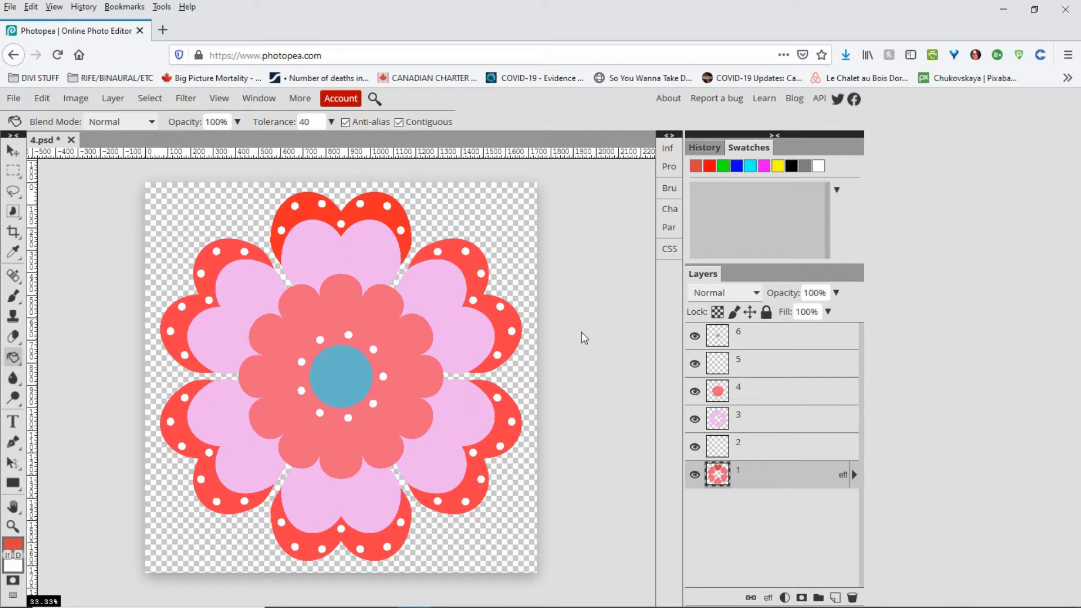
Hide and show layers 2 and 3 in turn to identify what each one contains
click(695, 448)
click(695, 448)
click(694, 419)
click(695, 419)
Enable a Color Overlay on layer 3, the inner hearts, with its blend mode set to Normal
double_click(796, 420)
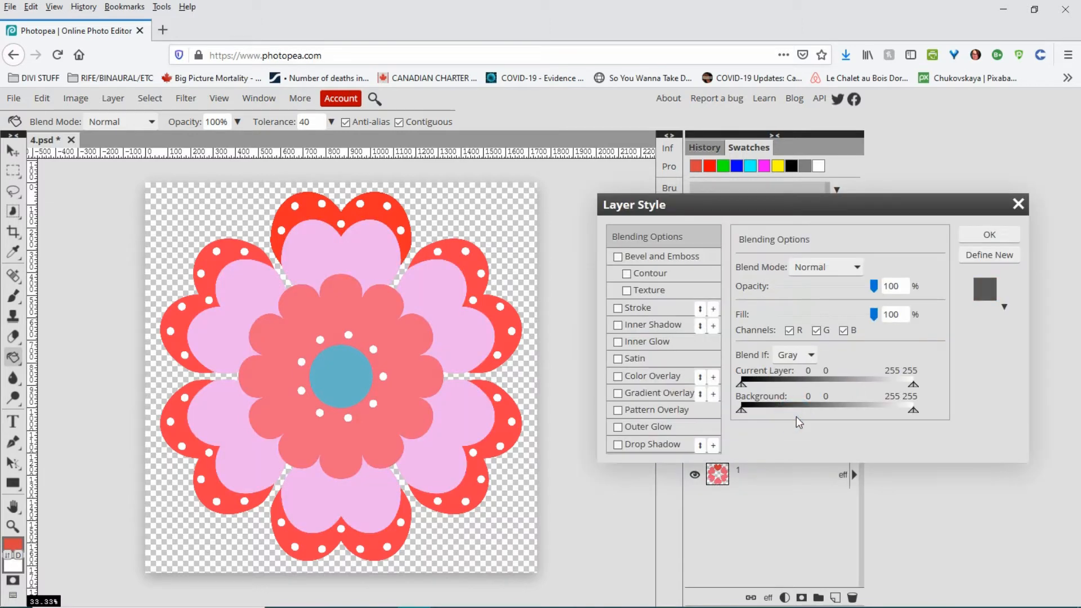
click(618, 377)
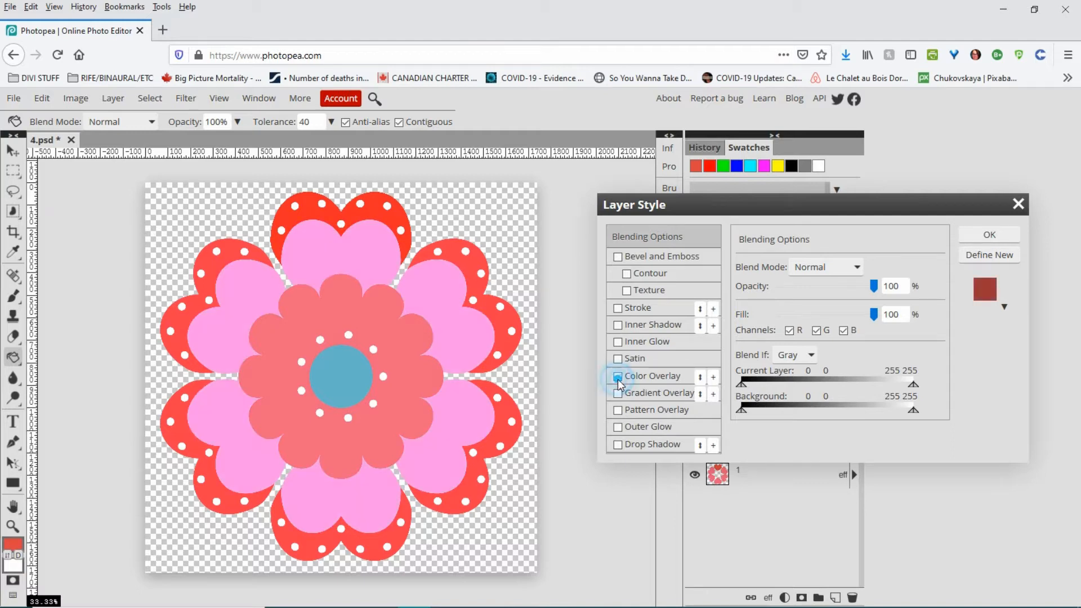
click(654, 378)
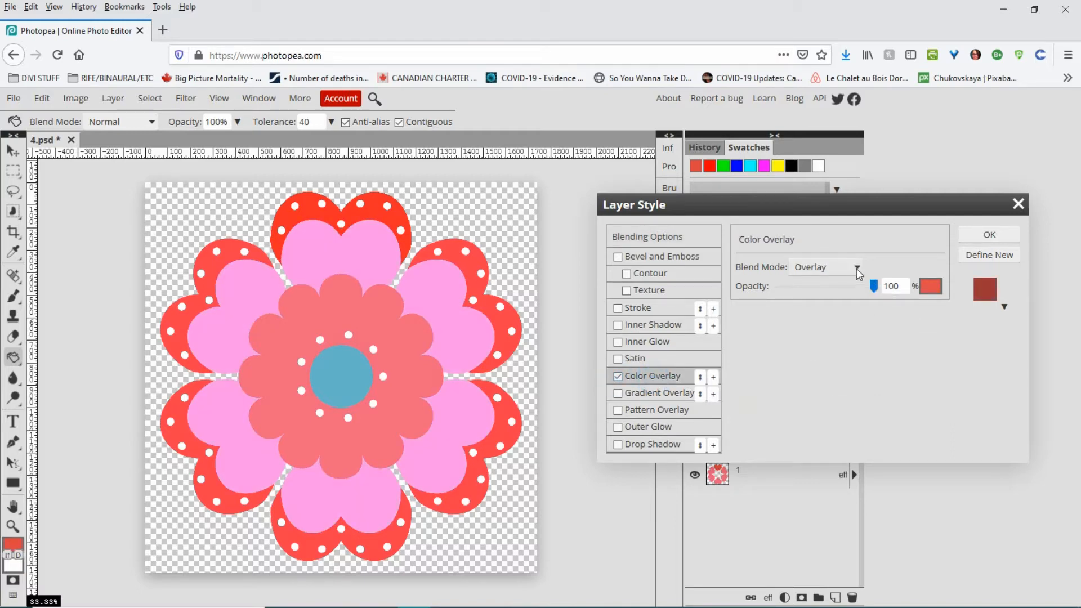
click(833, 273)
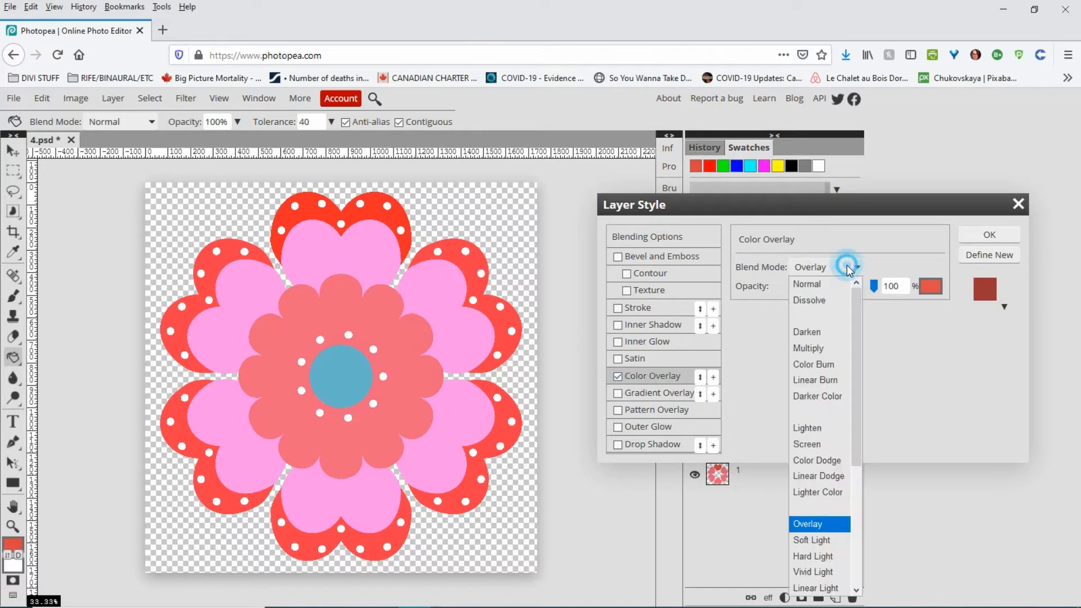
click(817, 282)
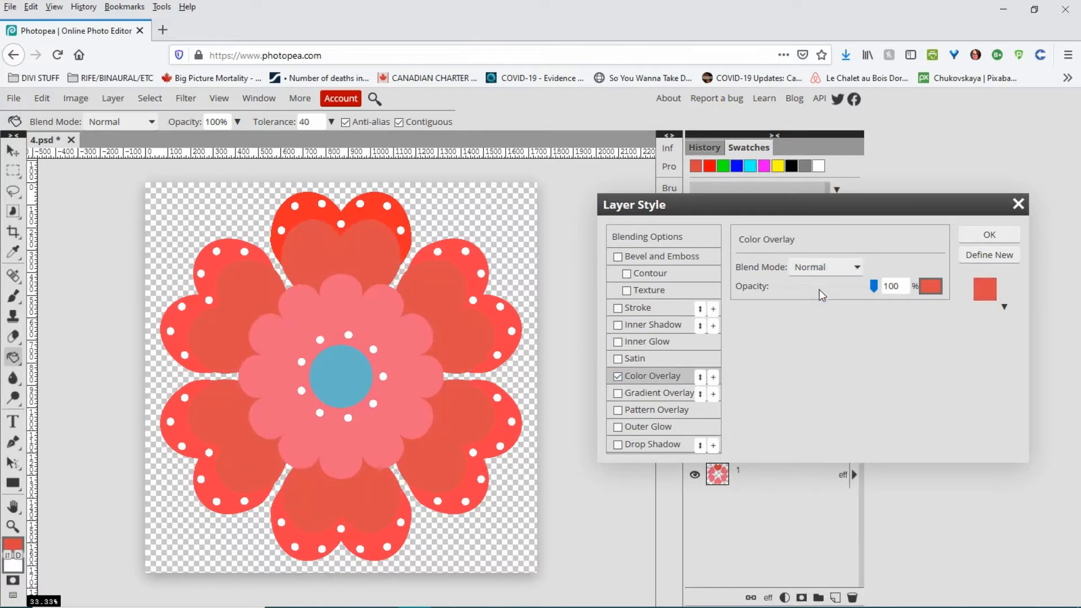
Set the color of layer 3's Color Overlay to pinkish red ea2964
click(930, 288)
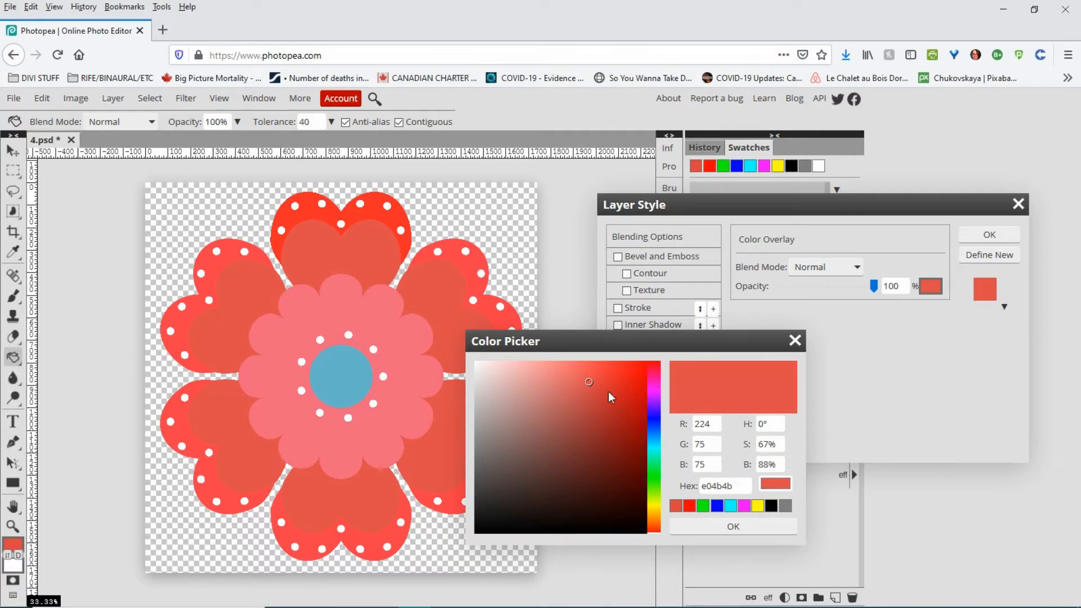
click(654, 370)
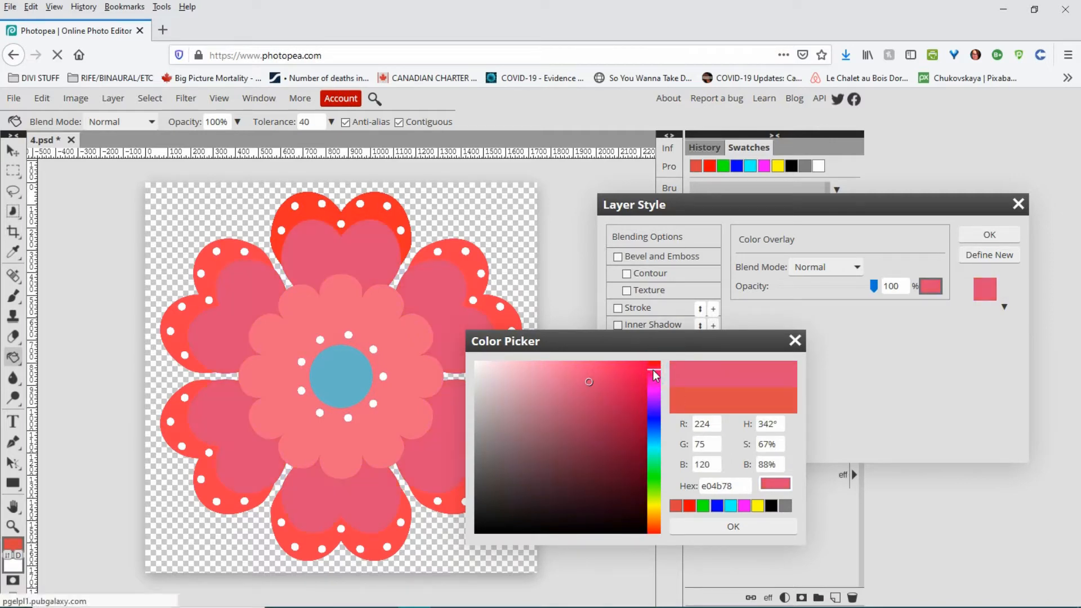
click(615, 375)
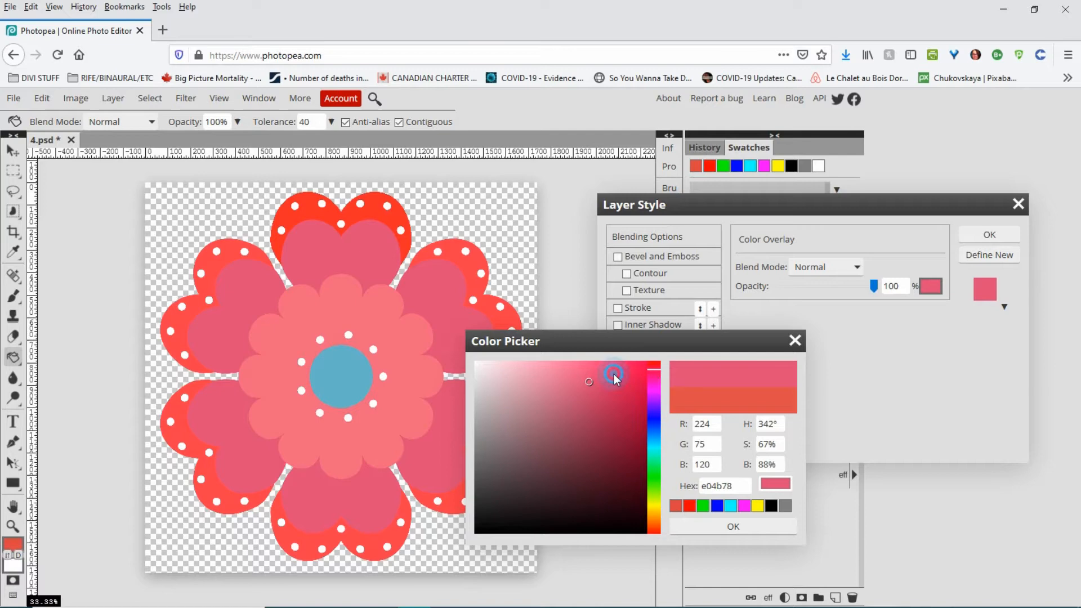
click(584, 373)
click(605, 375)
click(617, 375)
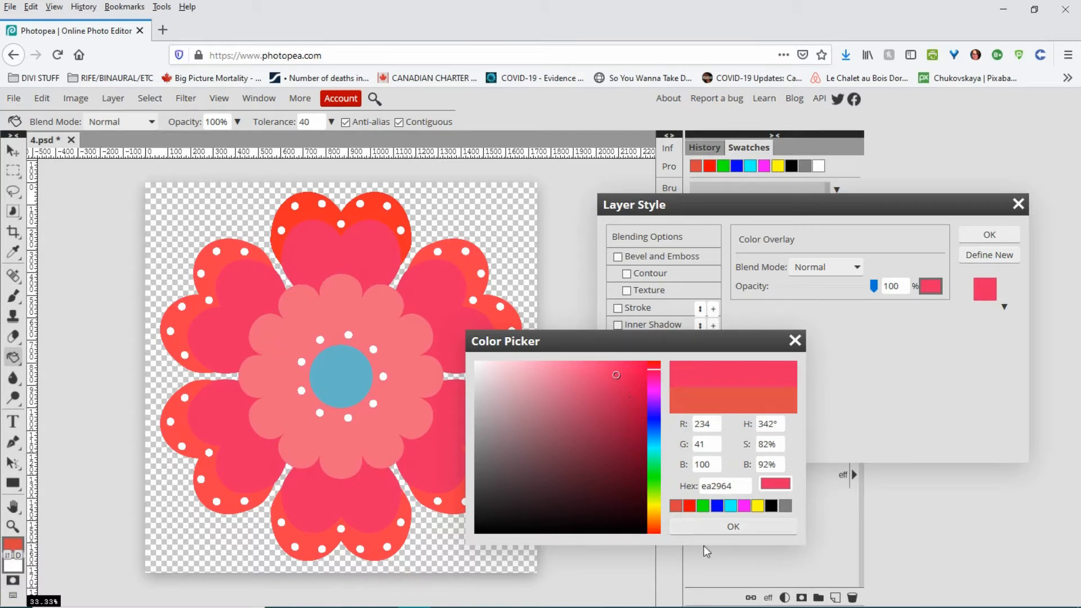
click(716, 526)
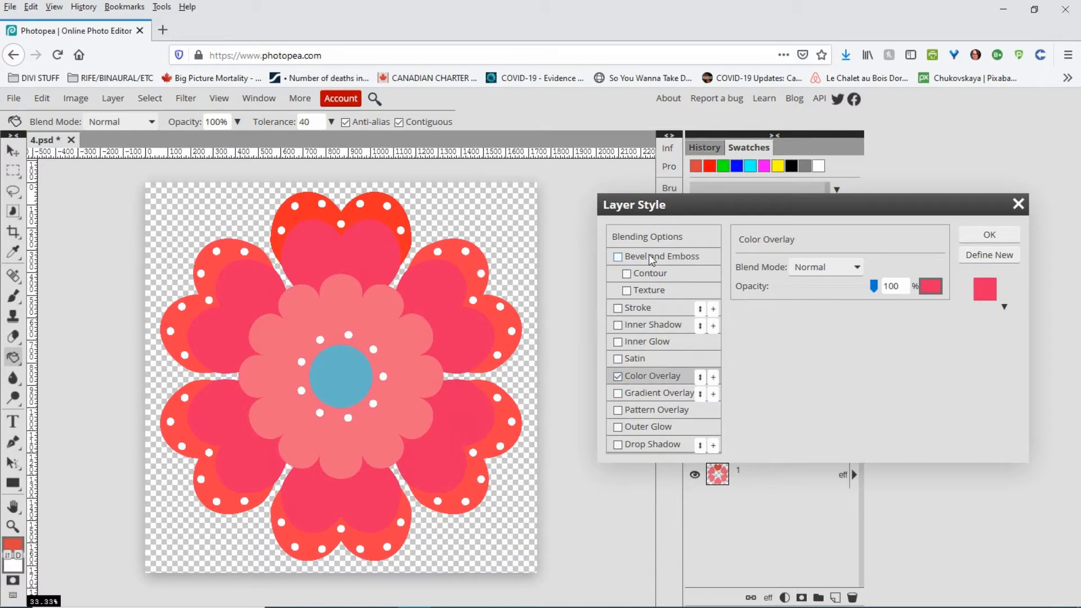
Enable the Bevel and Emboss effect on layer 3, the inner hearts
click(618, 257)
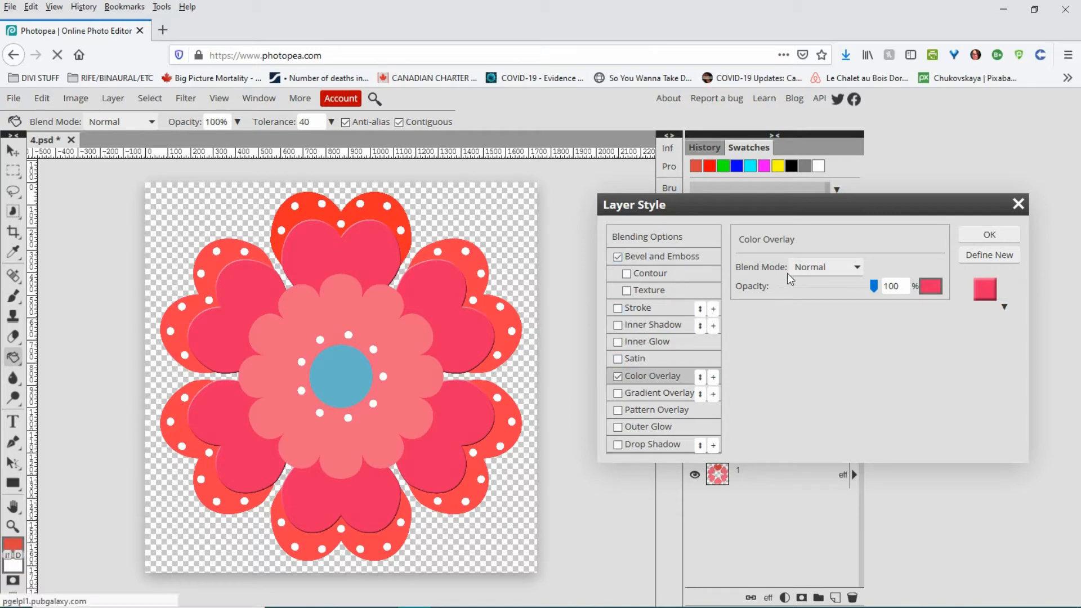
Try the Screen and Overlay blend modes on layer 3's Color Overlay and restore Normal
click(840, 267)
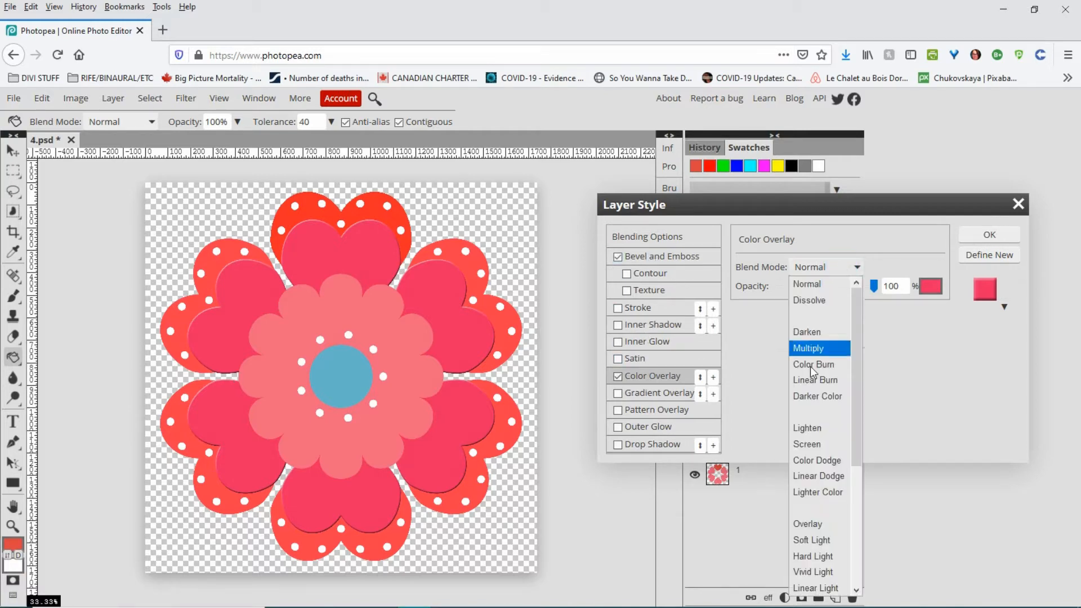
click(810, 445)
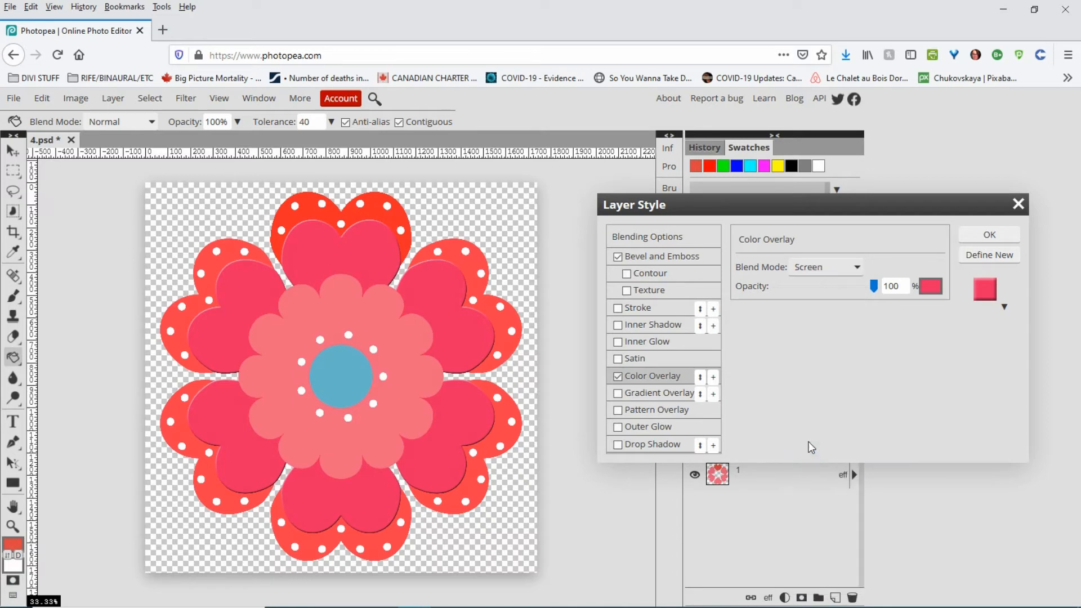
click(825, 269)
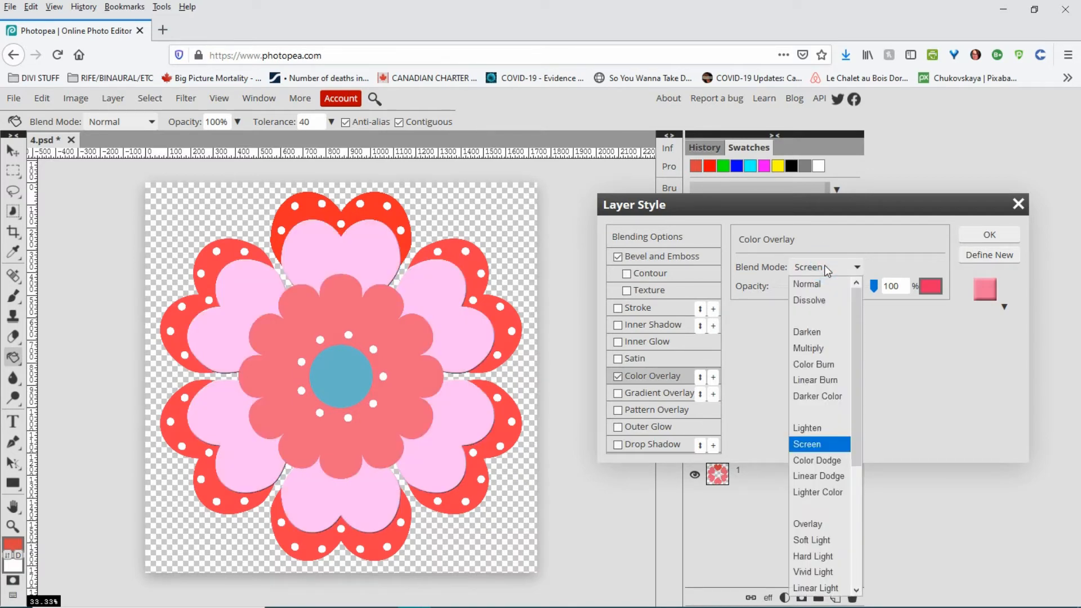
click(655, 256)
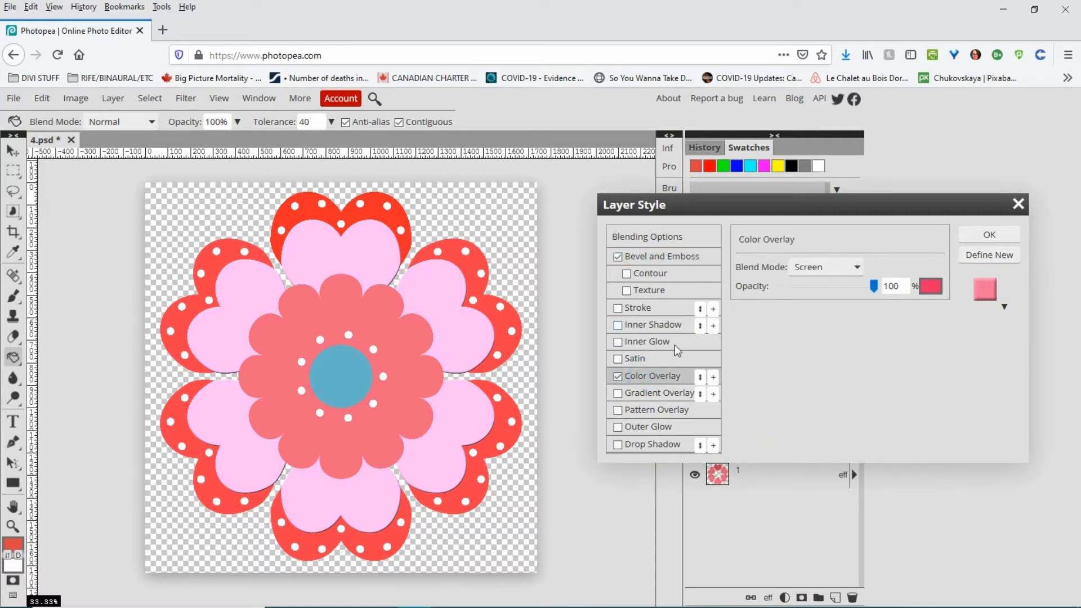
click(839, 269)
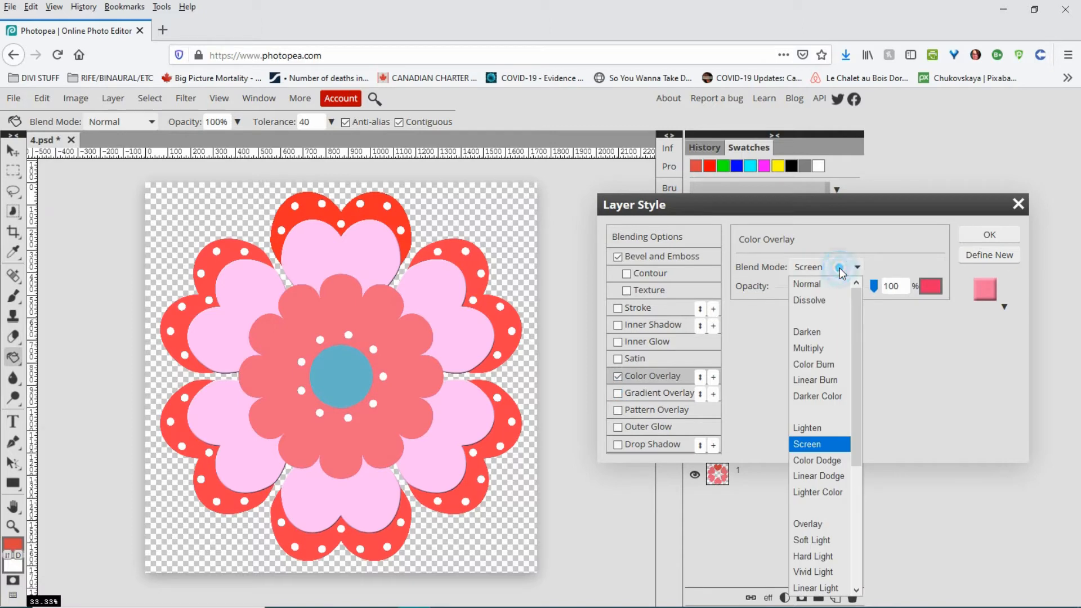
click(822, 523)
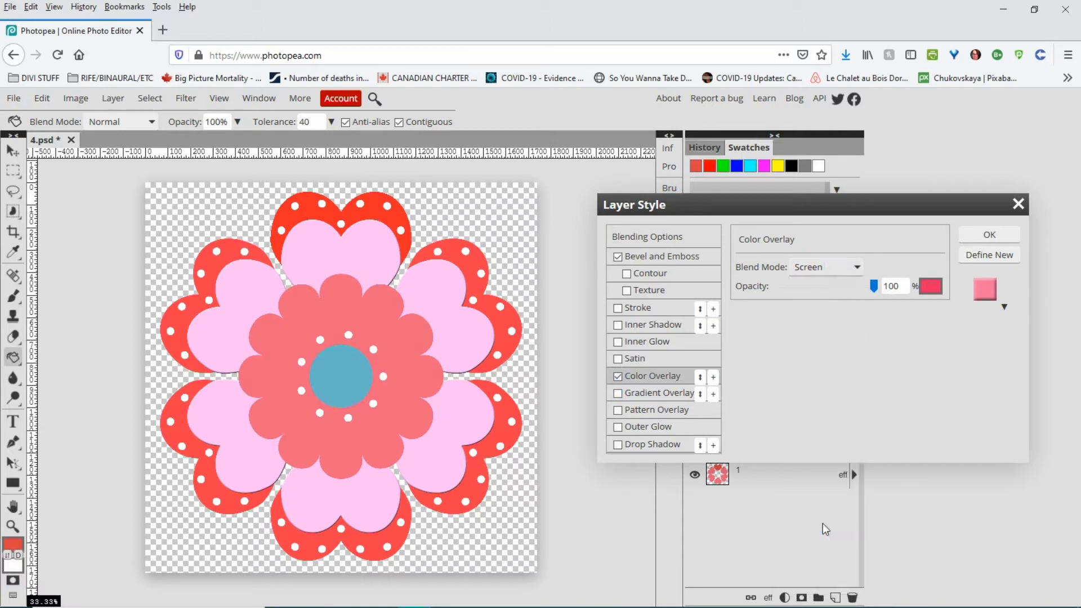
click(826, 269)
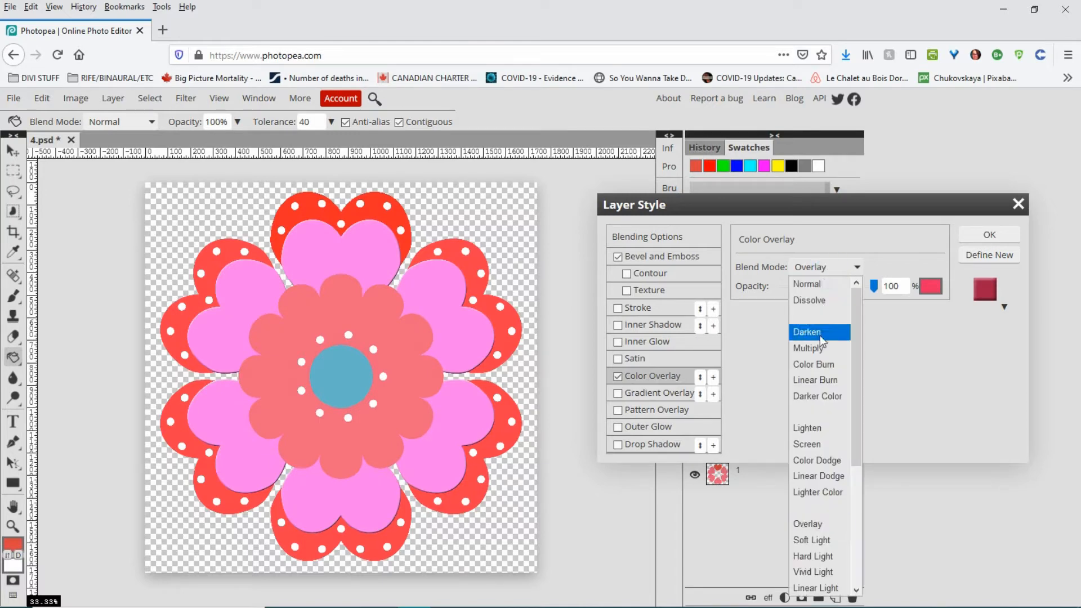
click(815, 285)
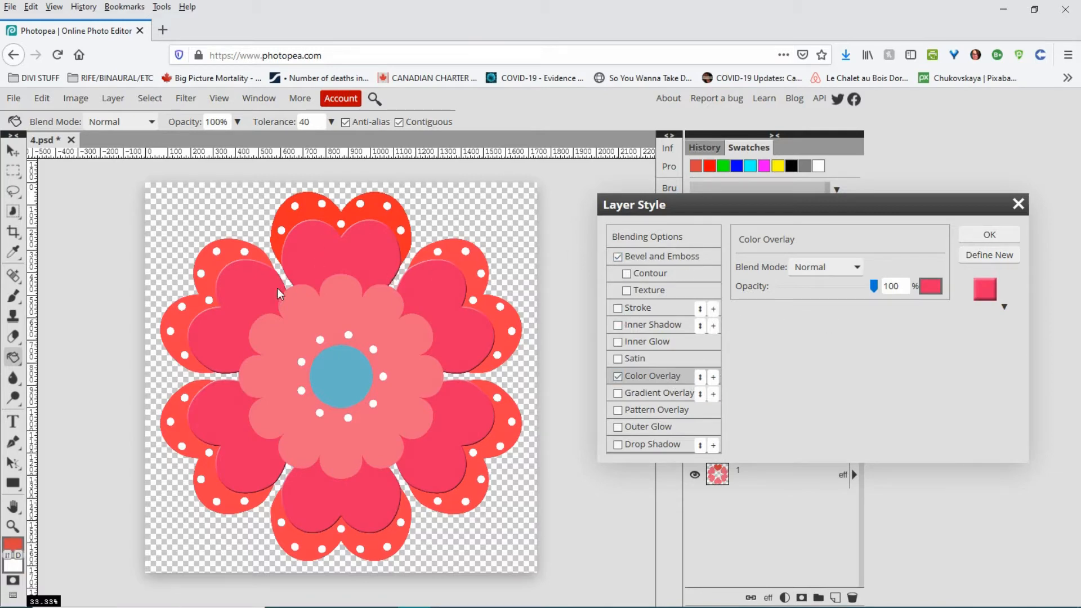
Set the Bevel and Emboss depth of layer 3 to 75% and review the available bevel styles and techniques
click(671, 257)
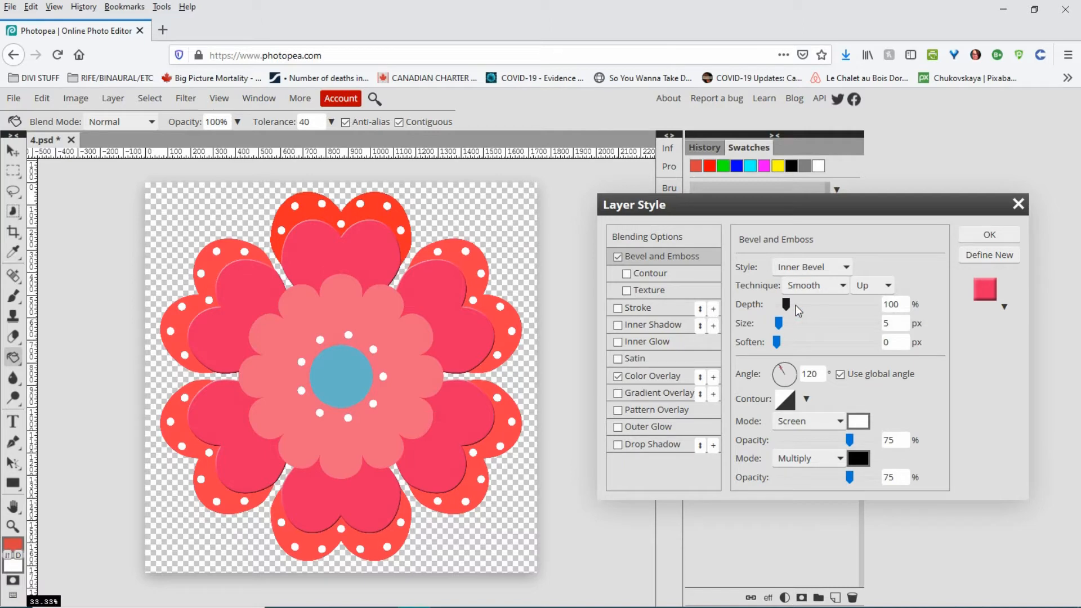
drag(796, 305, 782, 304)
click(848, 268)
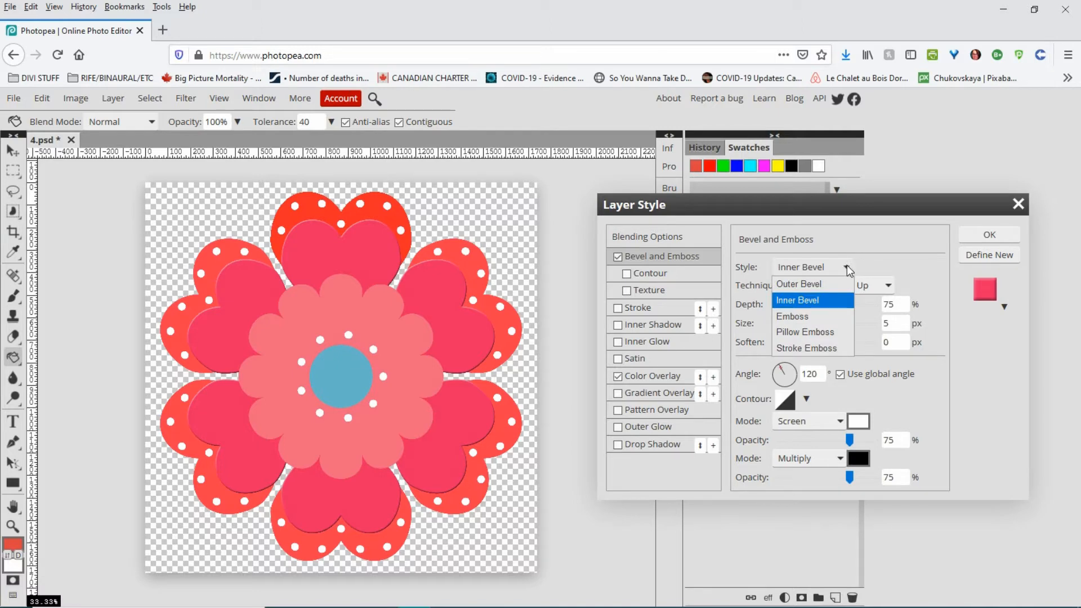
click(847, 265)
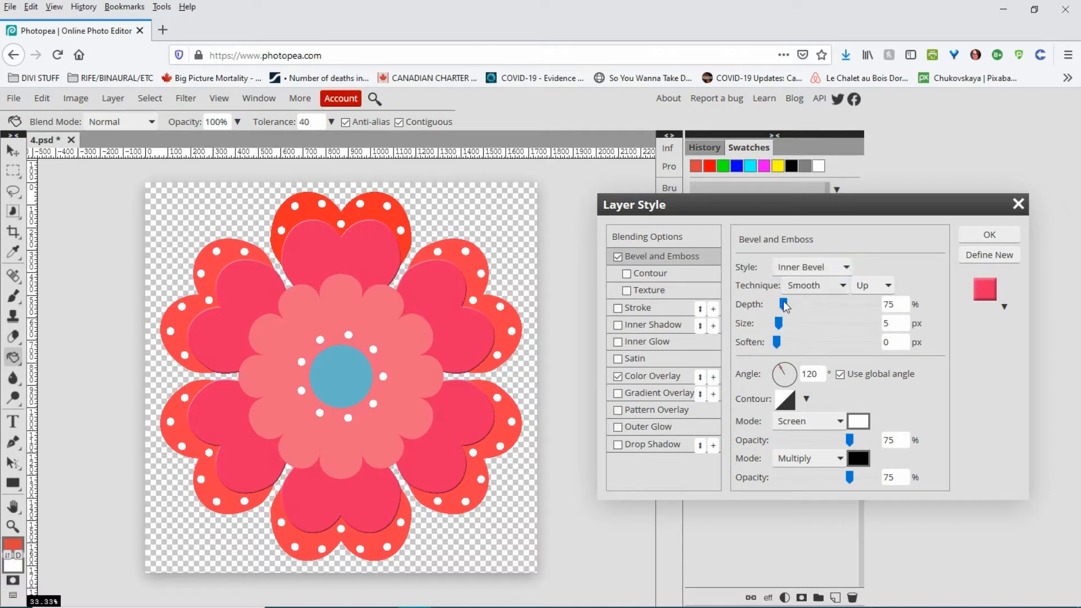
click(843, 285)
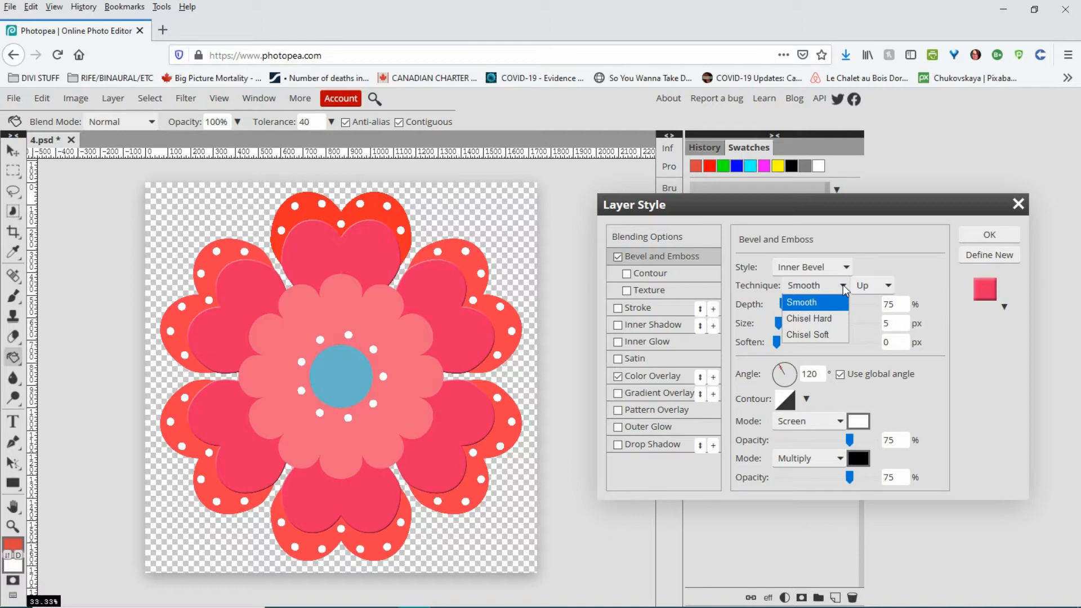
click(902, 261)
Try the Down direction for layer 3's bevel and restore Up
click(887, 286)
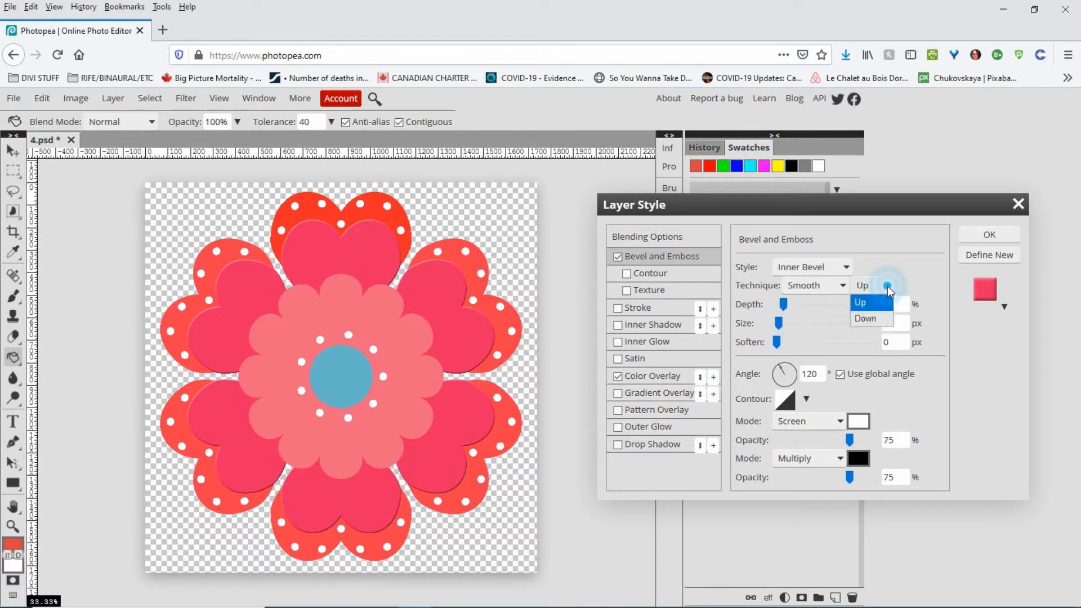
click(862, 319)
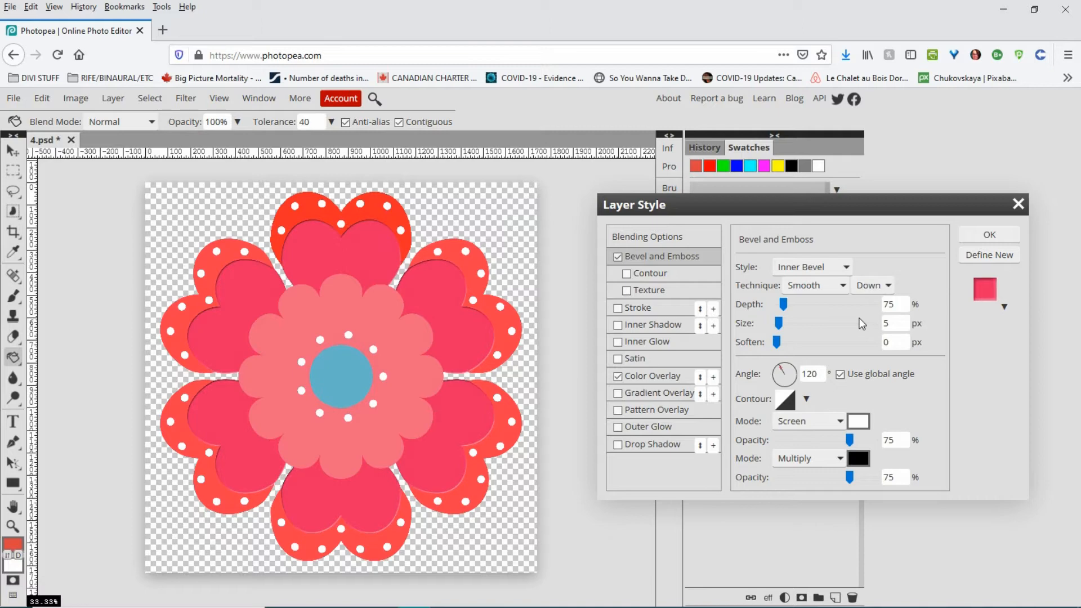
click(889, 286)
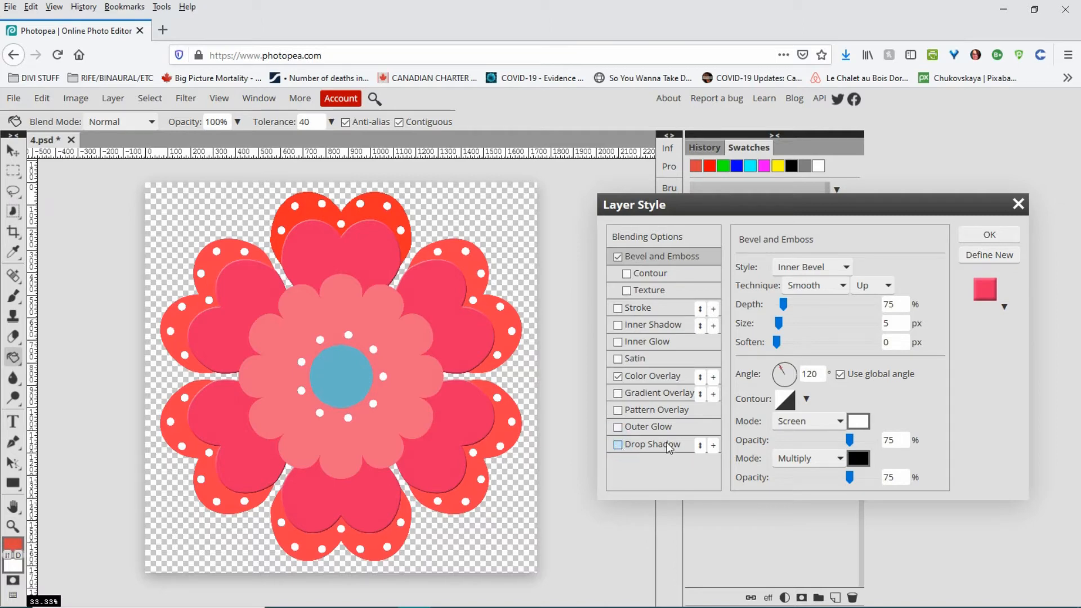
Add a Drop Shadow to layer 3 with a size of 16 px and a distance of 1 px, and apply the layer styles
click(651, 445)
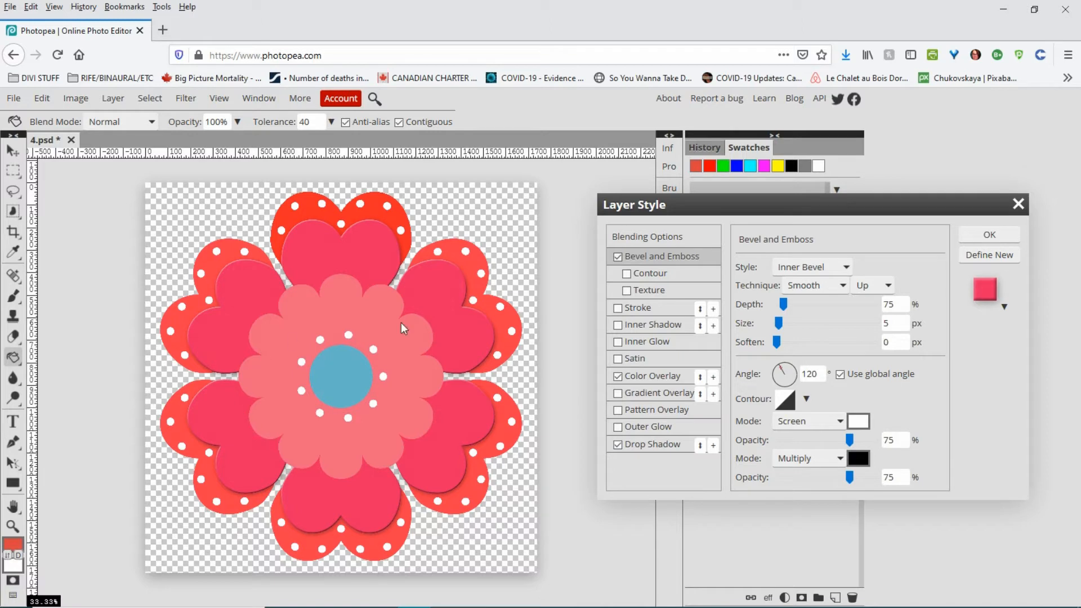
click(648, 445)
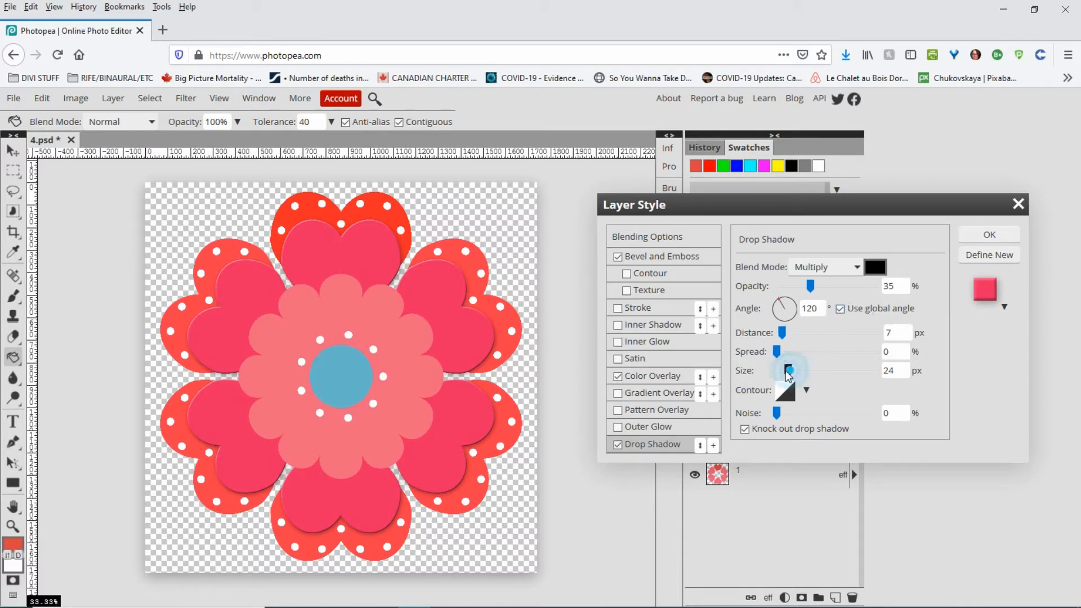
drag(785, 370, 781, 371)
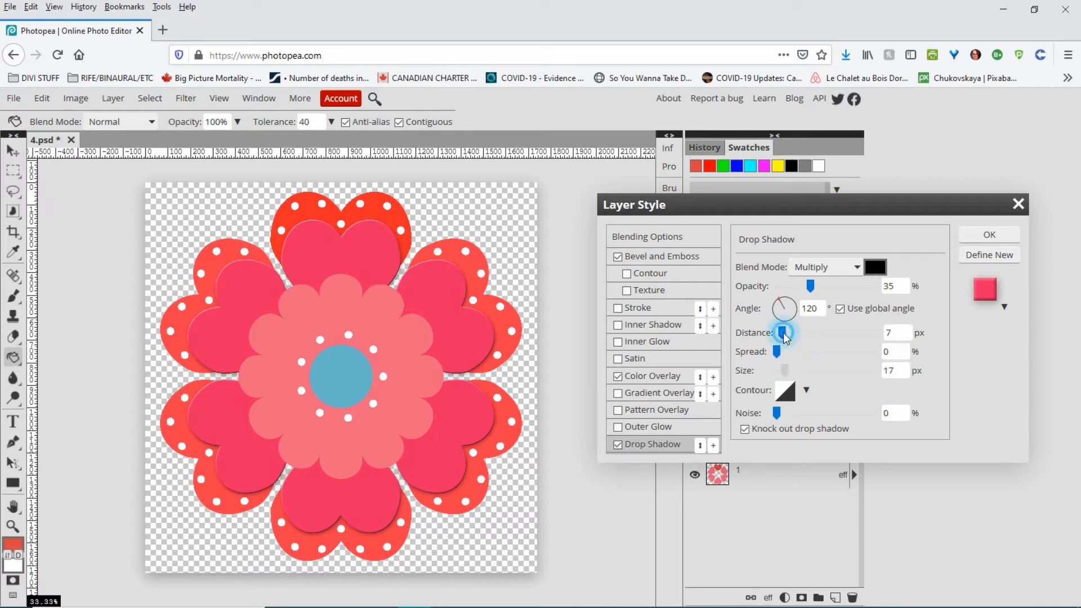
drag(783, 333, 778, 334)
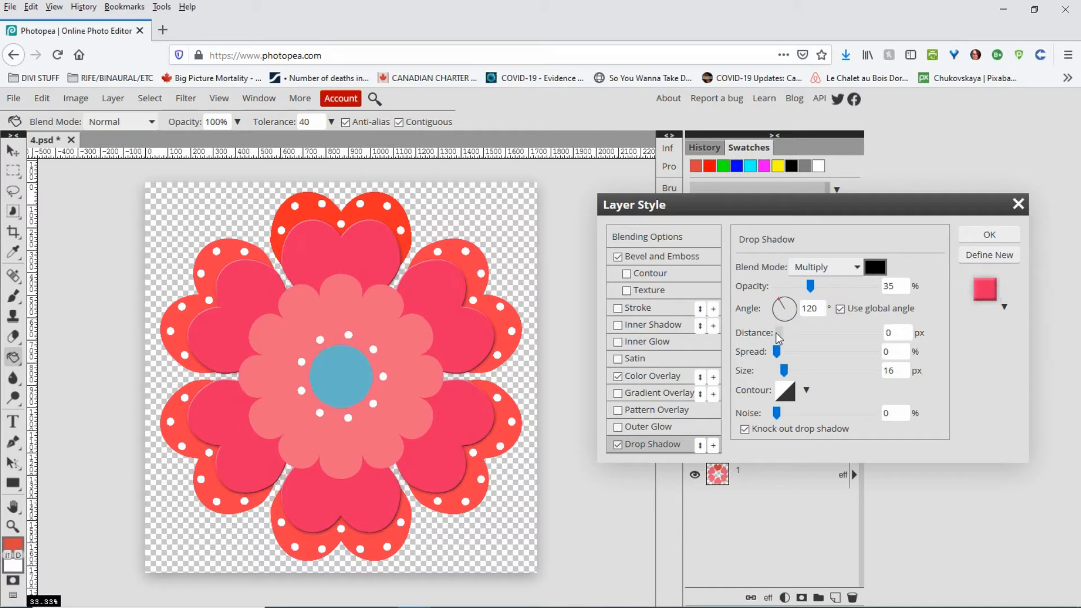
double_click(891, 333)
text(1)
click(903, 352)
click(985, 233)
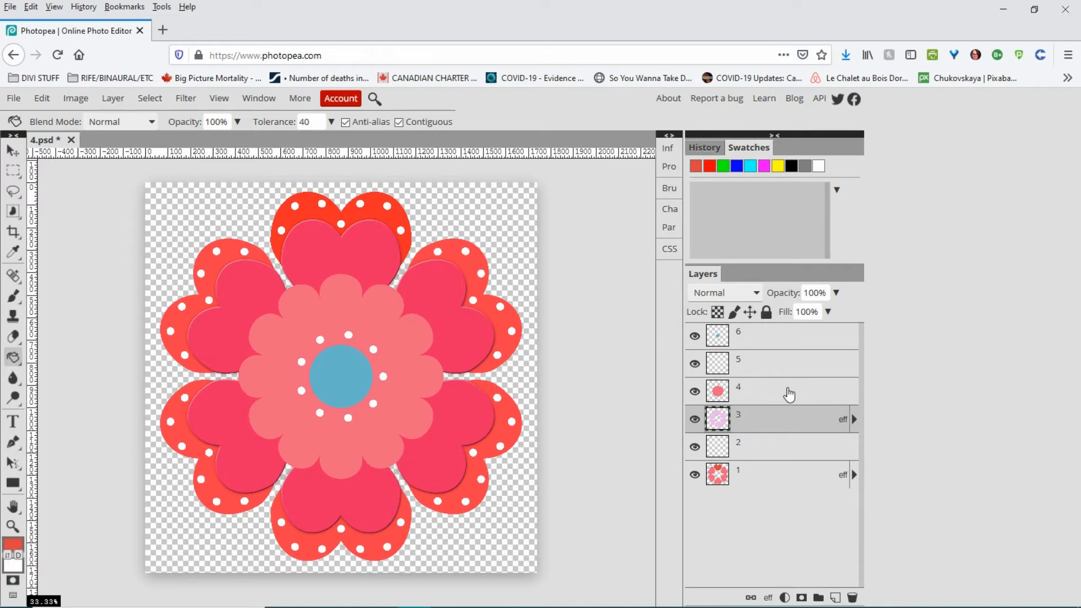
Enable a Gradient Overlay on layer 4, the scalloped center shape, and show its settings
click(787, 389)
double_click(787, 389)
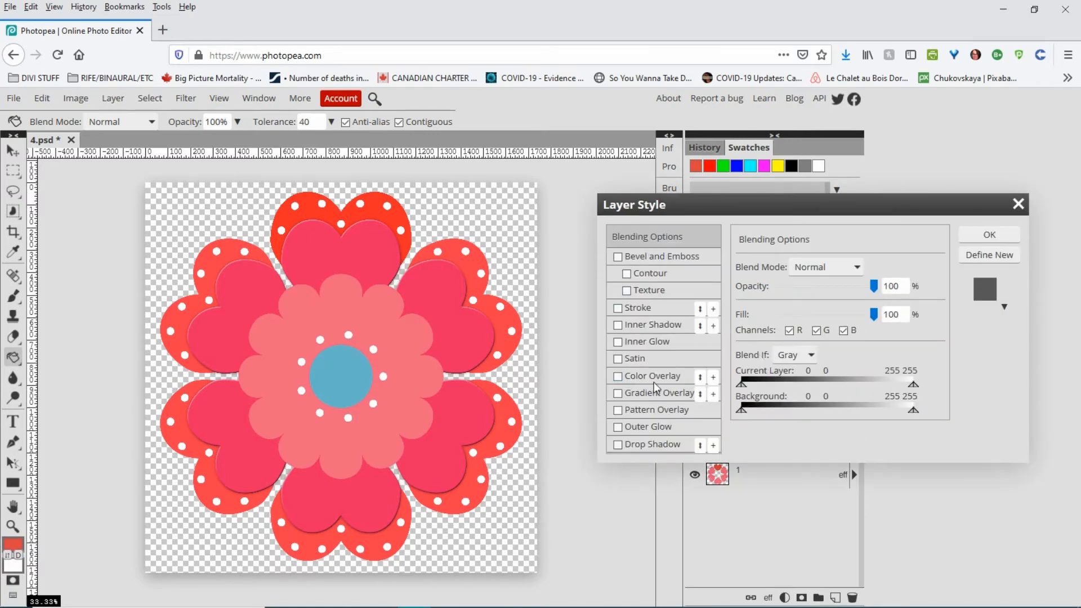
click(618, 393)
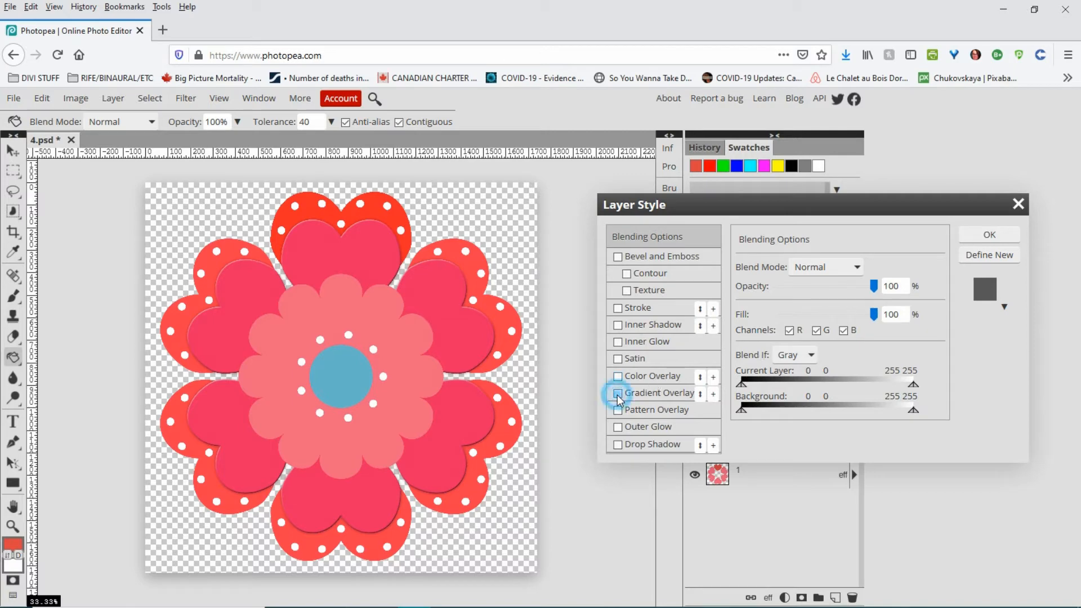
click(661, 394)
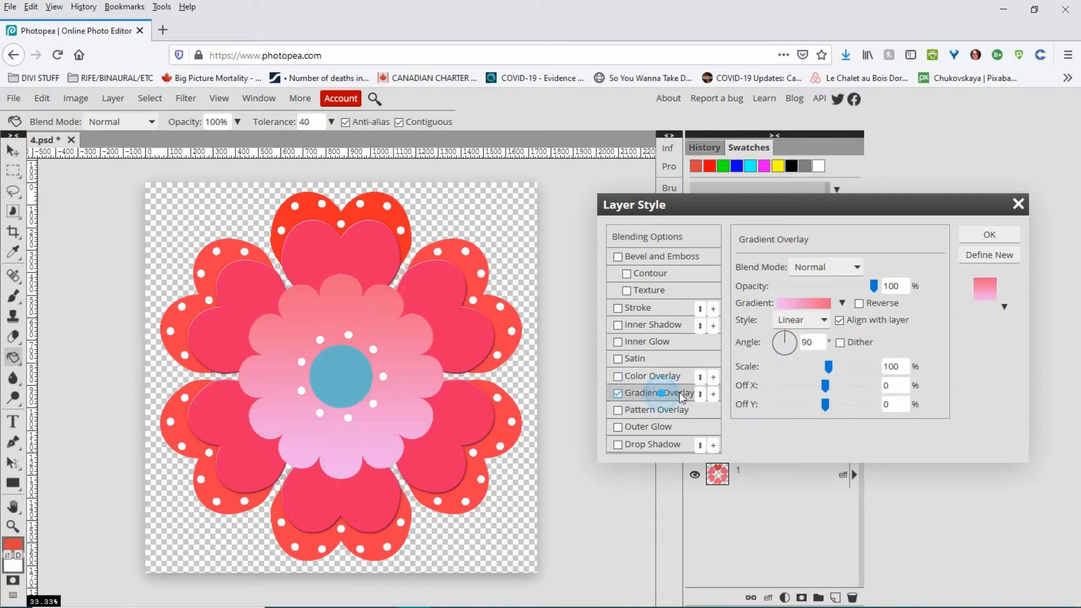
Set the color of the 100% end stop in layer 4's overlay gradient to pinkish red f56681
click(803, 303)
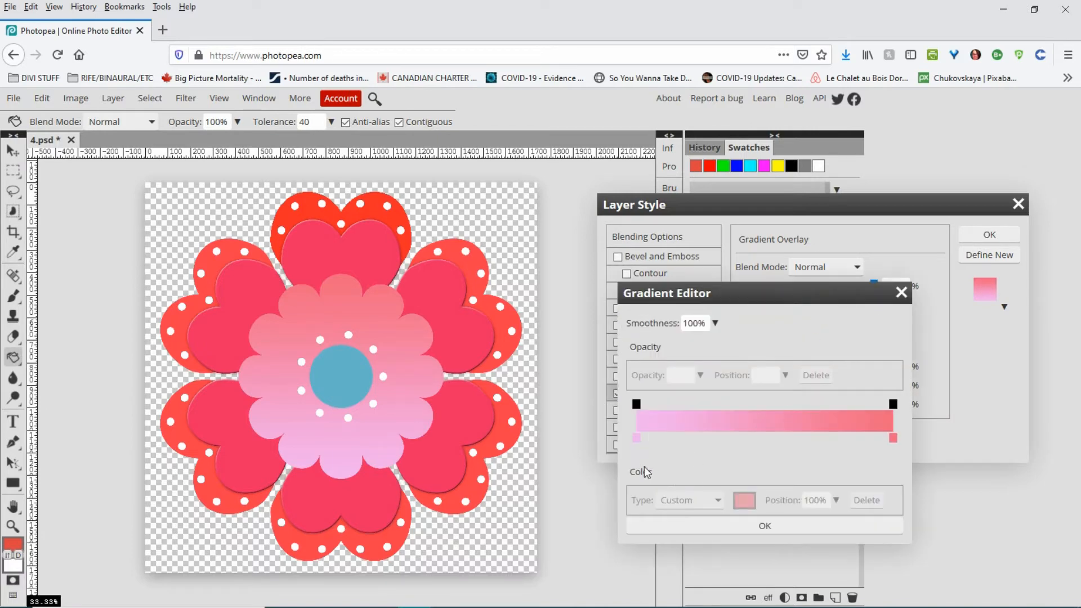
click(637, 438)
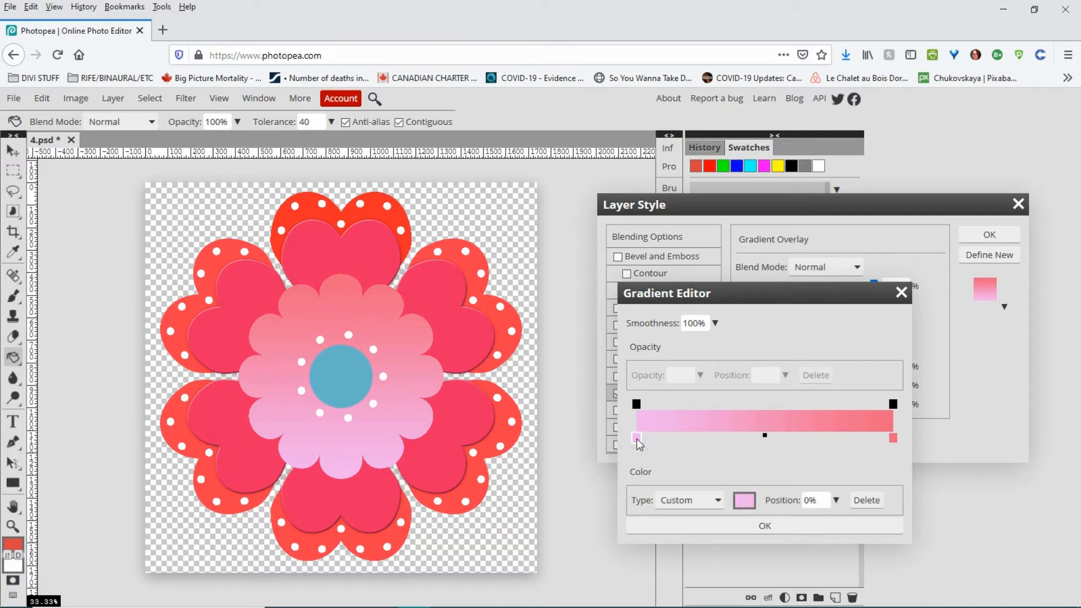
click(893, 438)
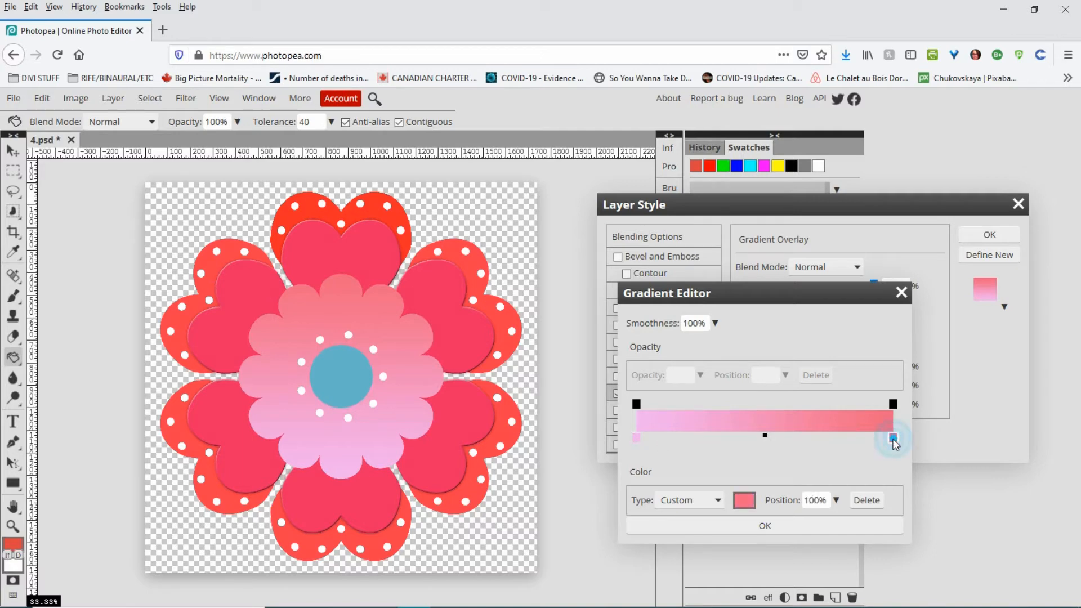
click(744, 500)
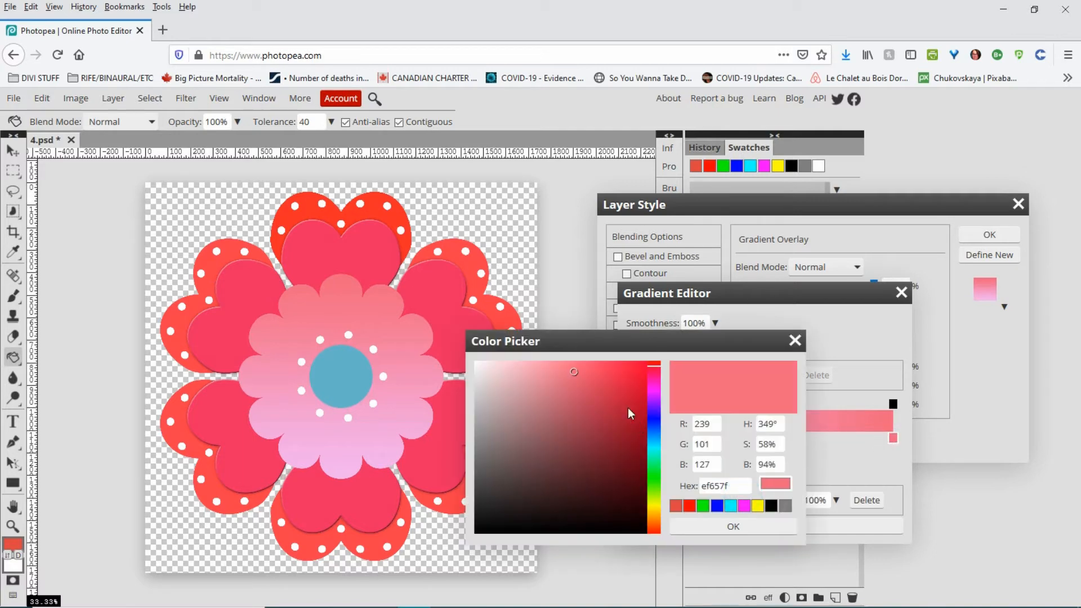
click(614, 370)
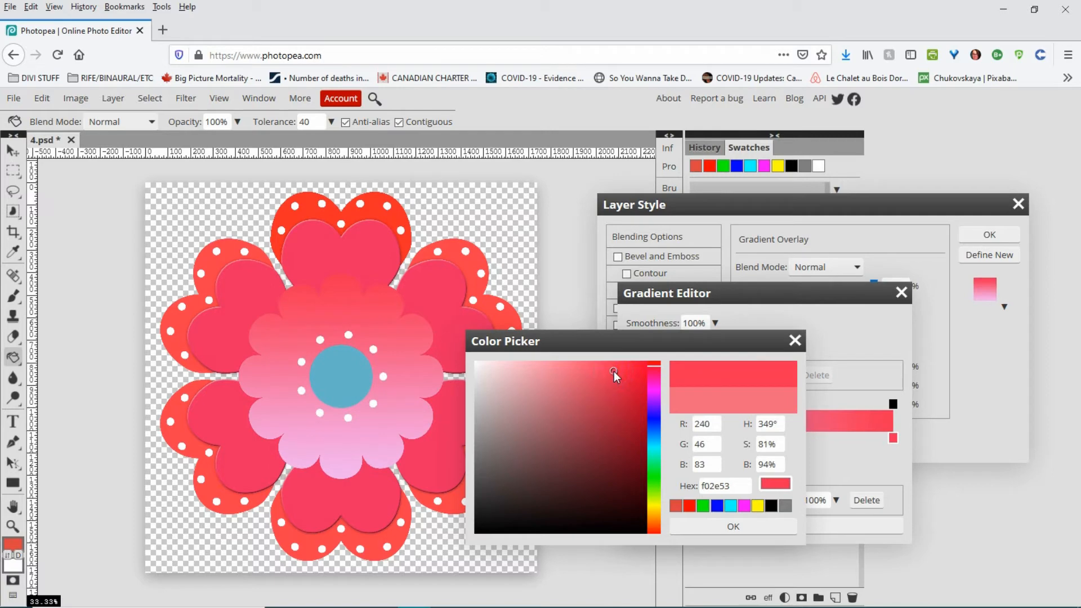
click(580, 374)
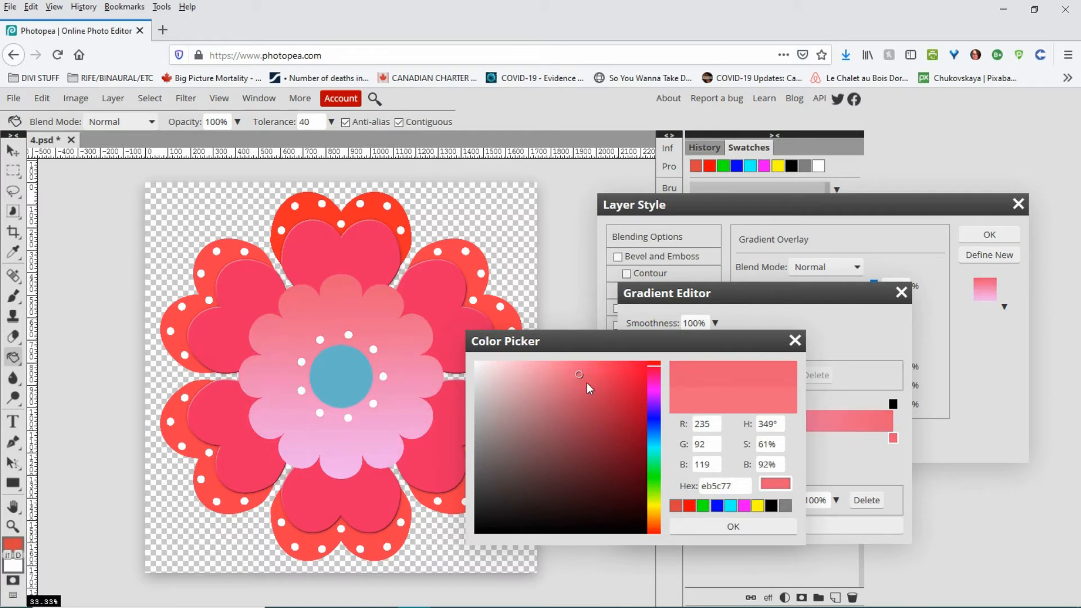
click(582, 391)
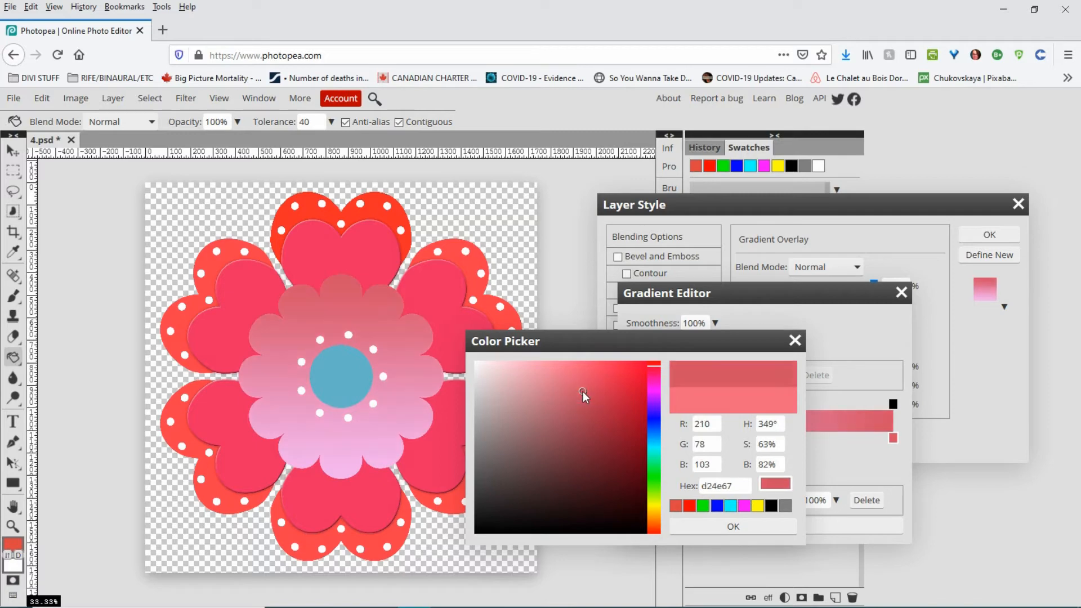
click(602, 374)
click(575, 368)
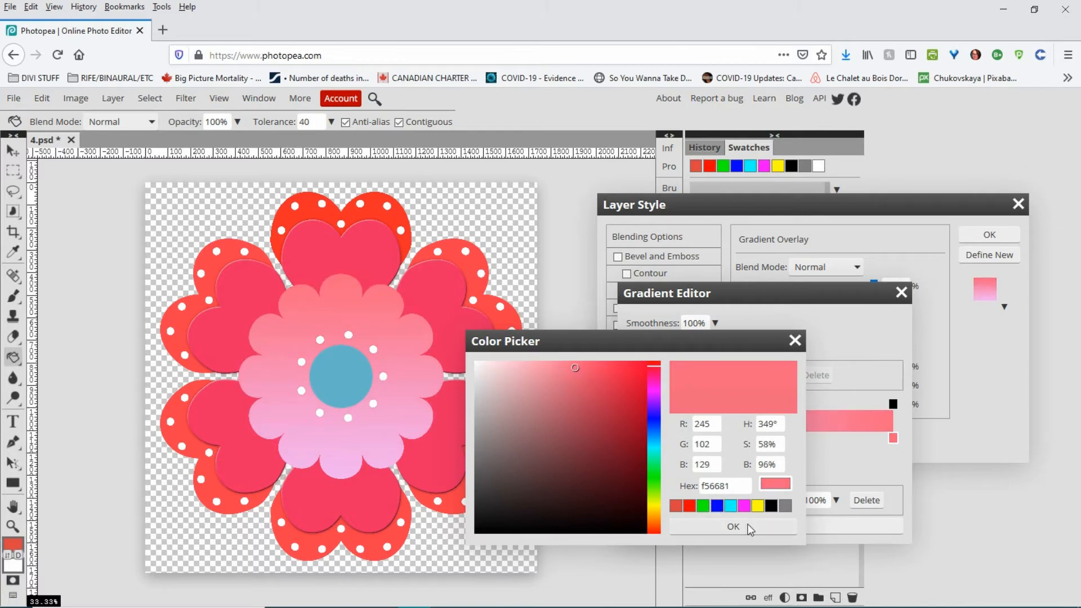
click(732, 526)
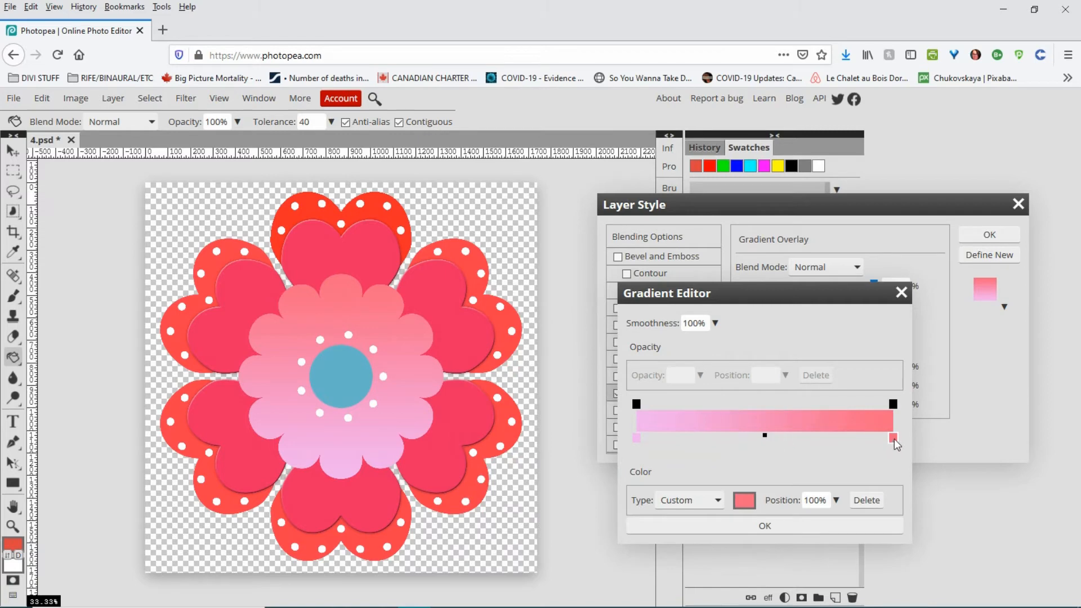
Move the pinkish red stop of layer 4's overlay gradient to 72% and recolor it light pink fa8ba0
mouse_move(893, 438)
mouse_down()
mouse_move(752, 440)
mouse_move(823, 444)
mouse_up()
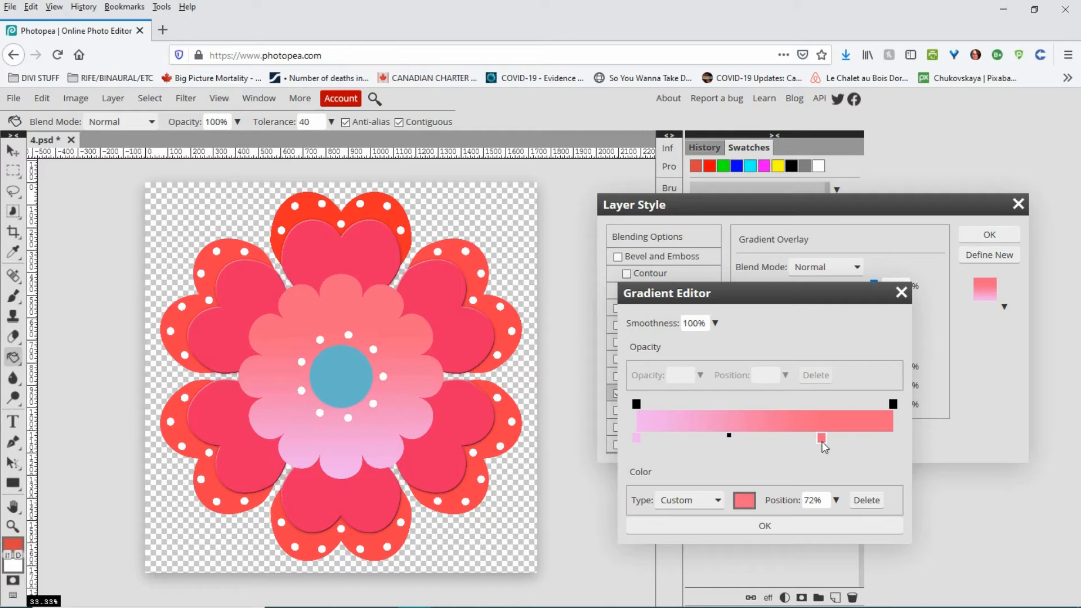
click(744, 500)
click(480, 369)
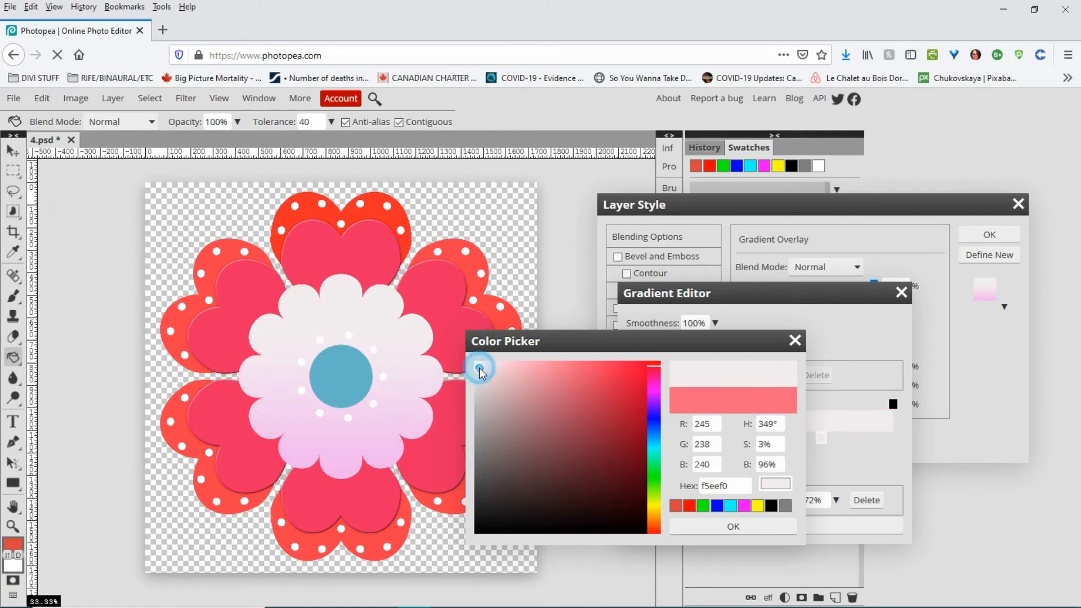
drag(480, 369, 551, 364)
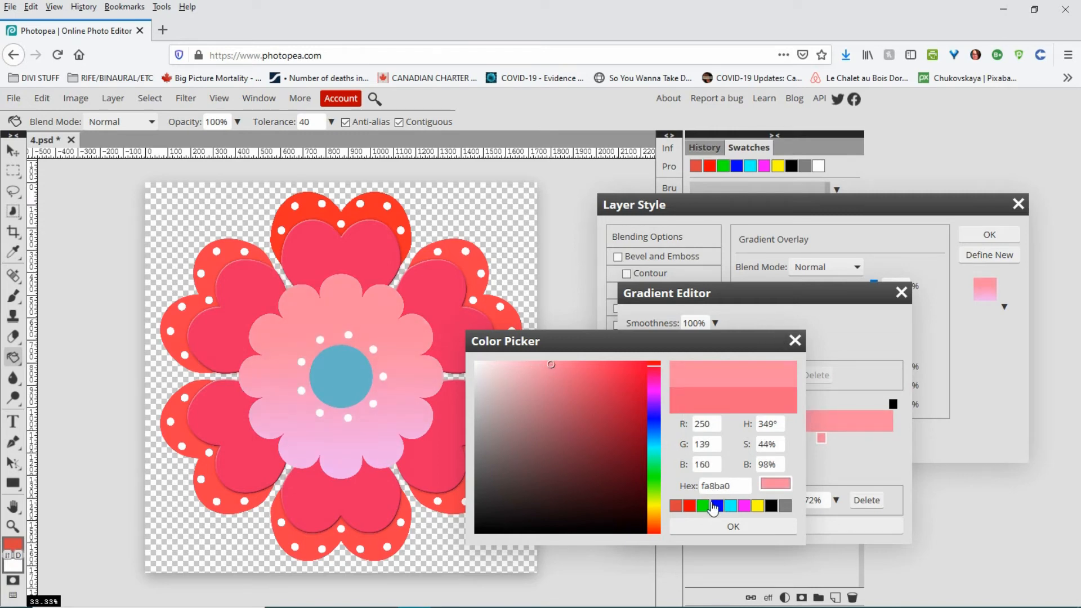
click(738, 534)
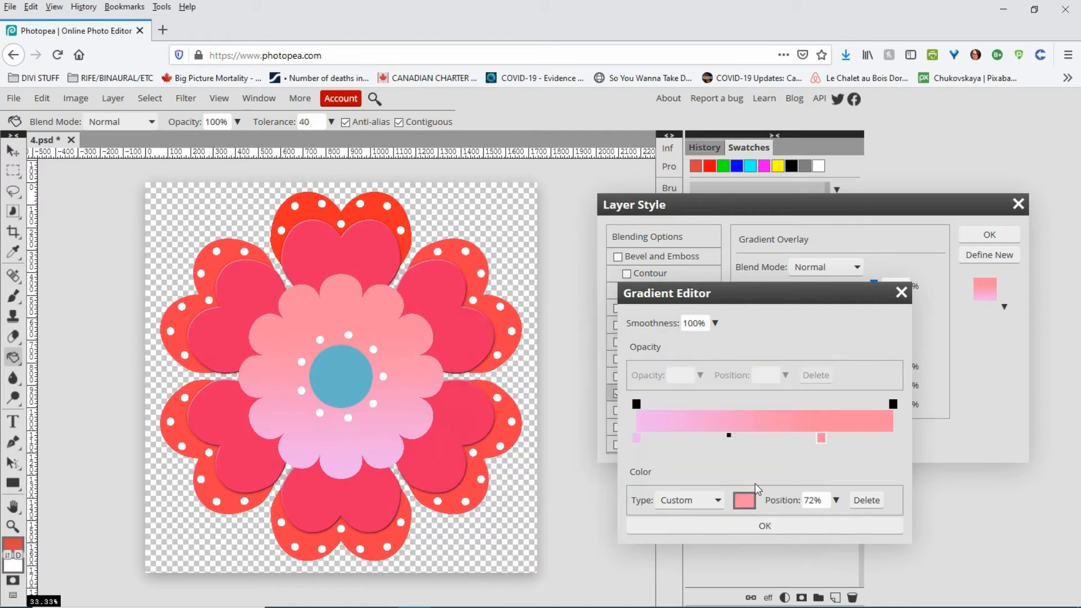
click(763, 525)
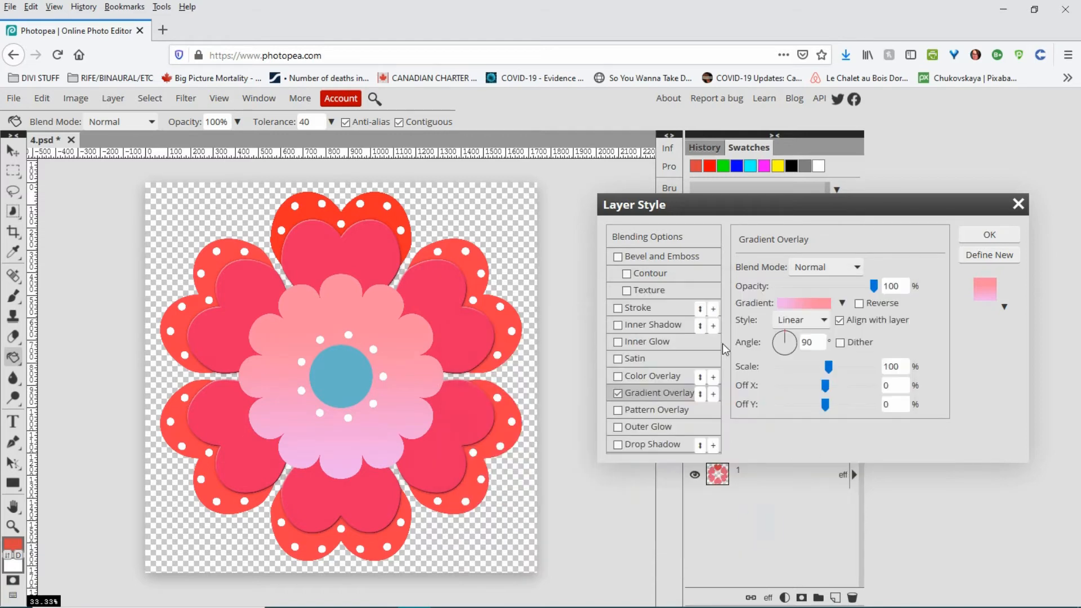
Add a Bevel and Emboss and a Drop Shadow to layer 4 and apply the layer styles
click(619, 258)
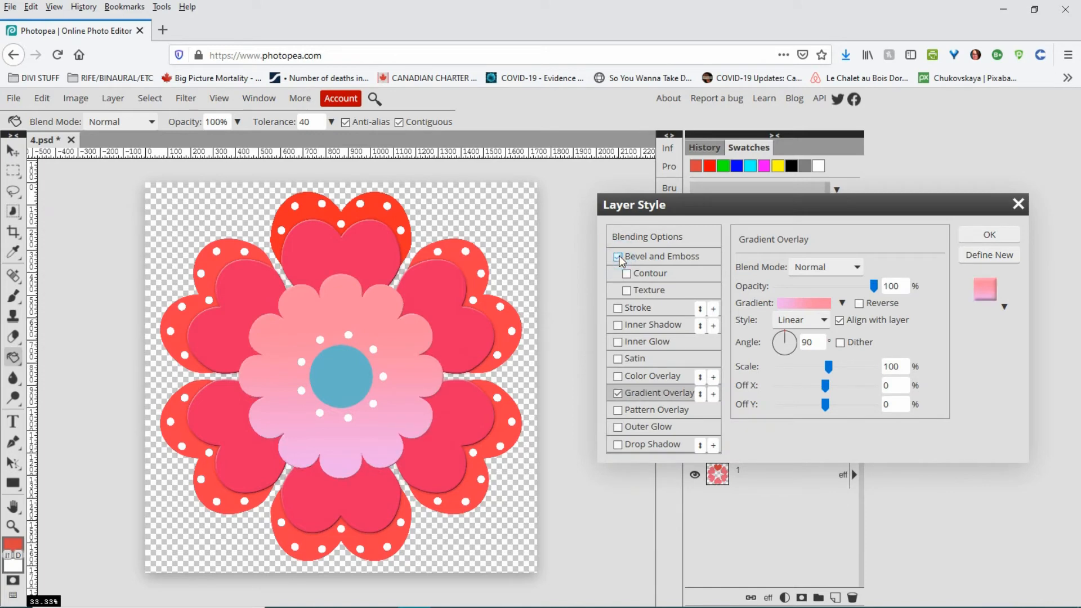
click(618, 446)
click(617, 444)
click(656, 443)
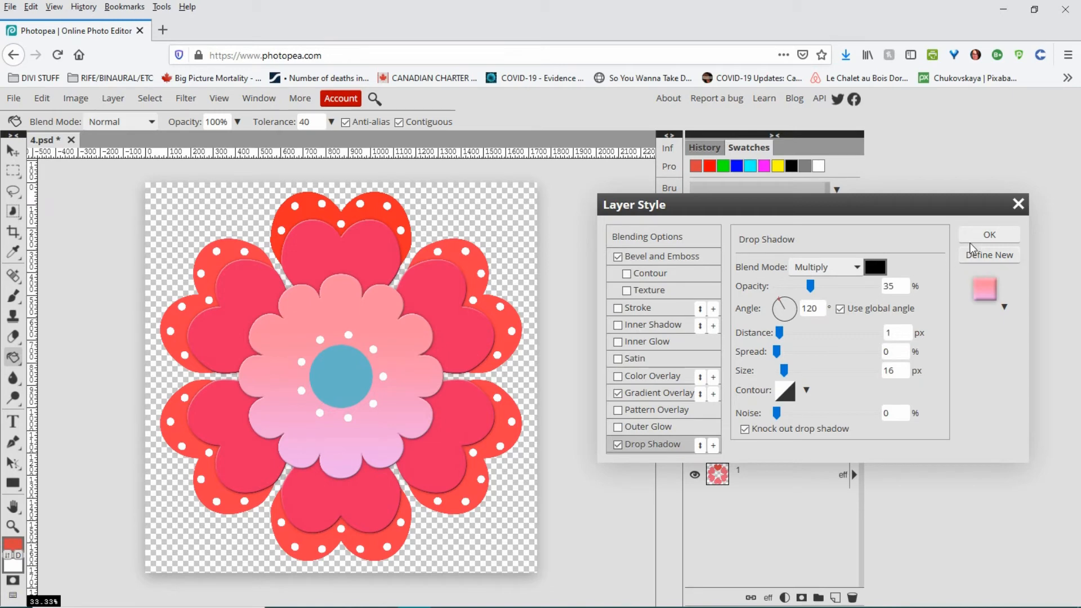
click(997, 235)
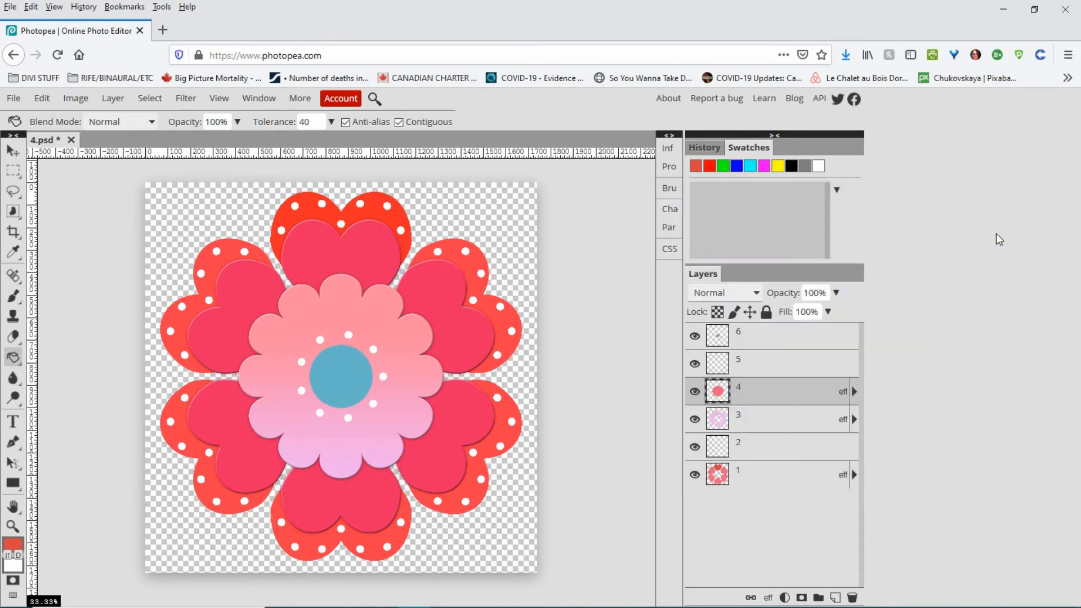
Enable a Gradient Overlay on layer 6, the blue center circle, and show its settings
click(779, 336)
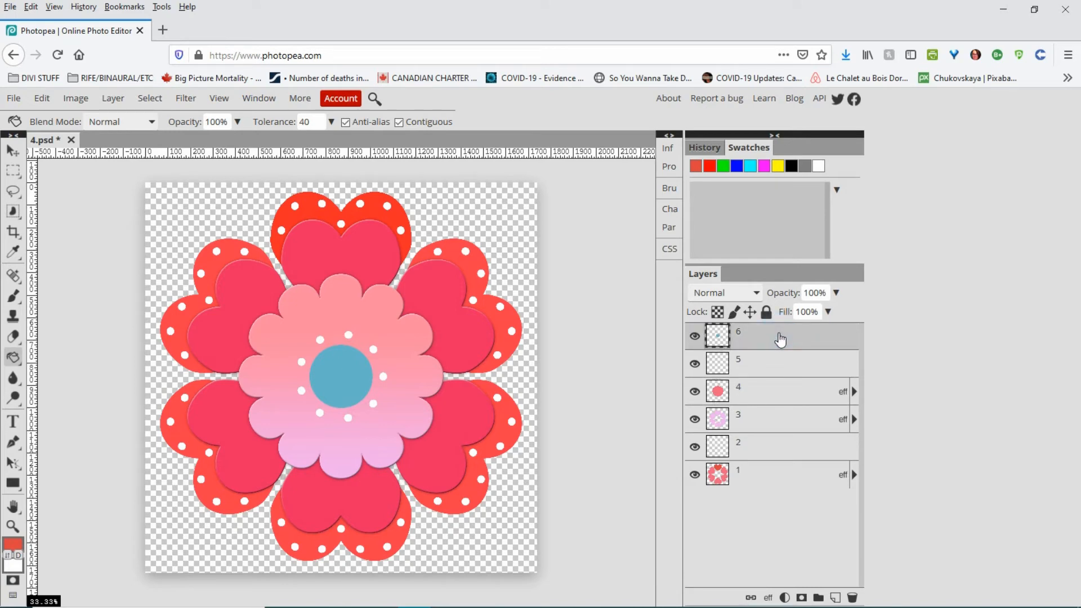
double_click(780, 338)
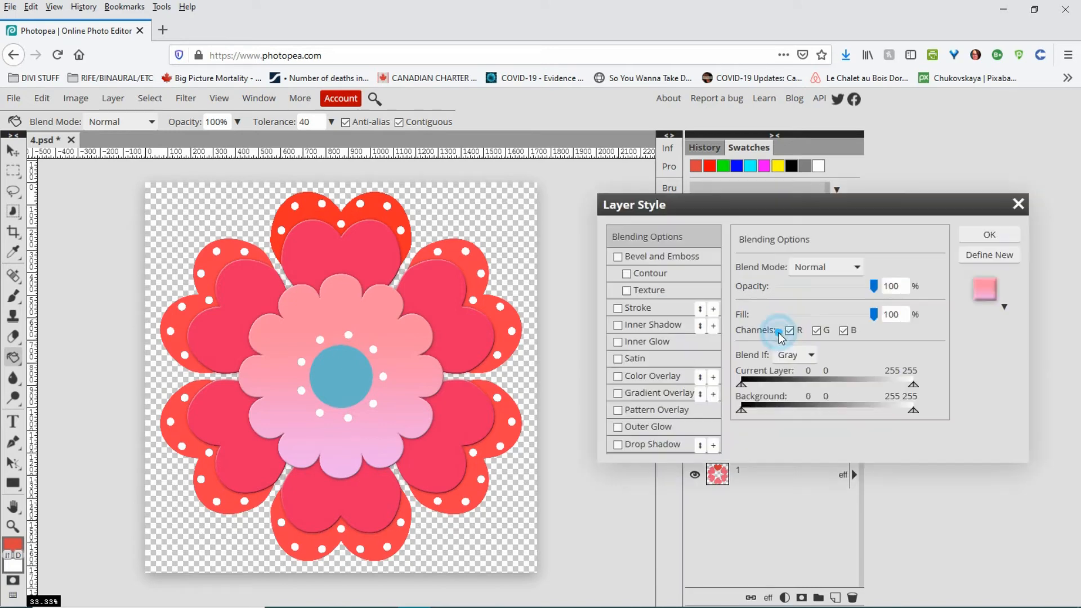
click(642, 392)
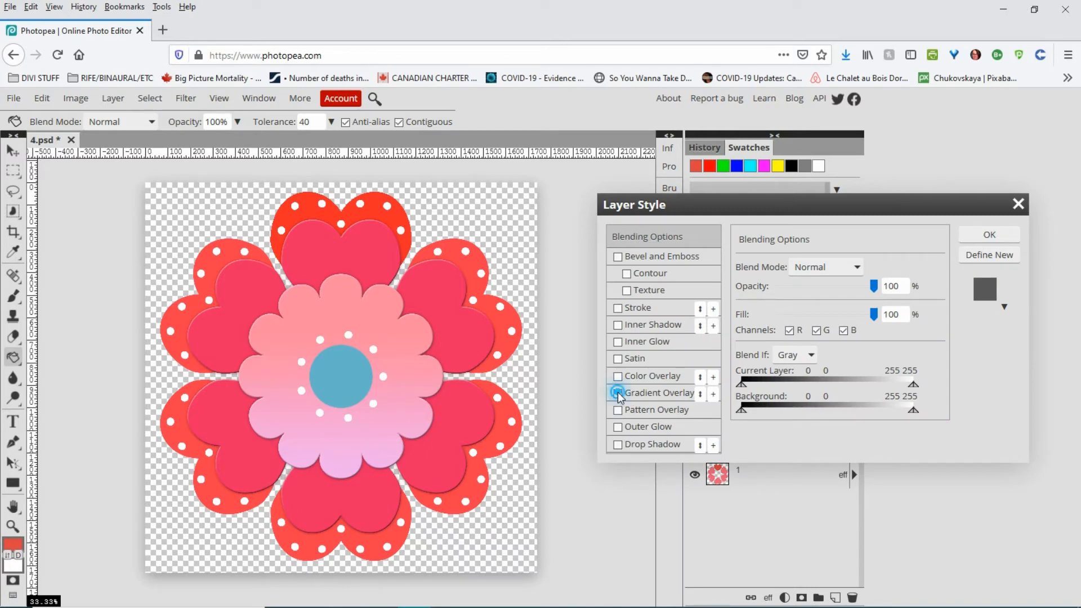
click(647, 393)
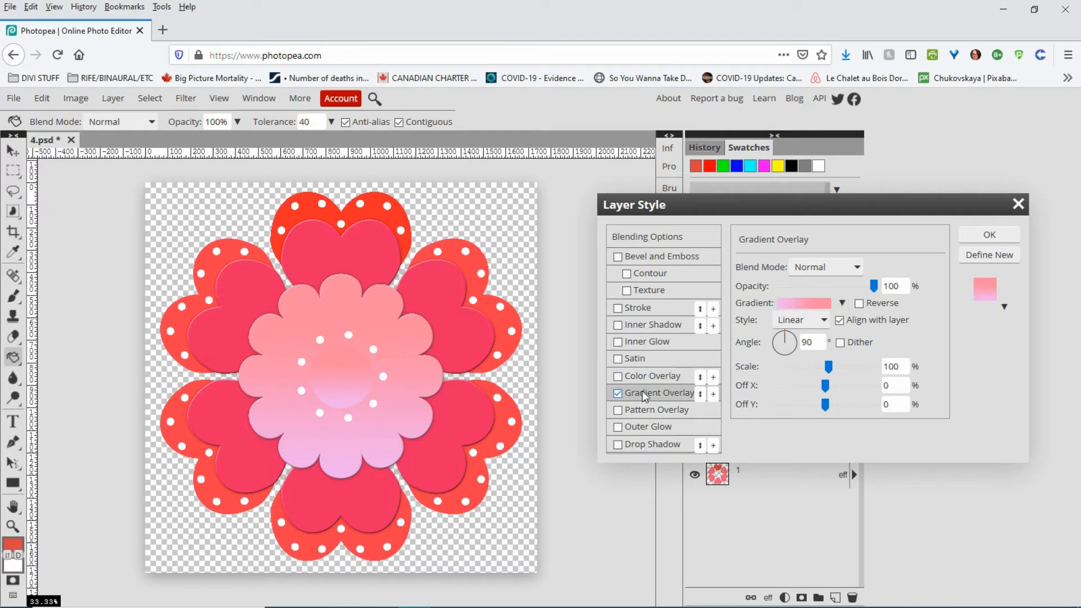
Set the 0% stop of layer 6's overlay gradient to crimson ea2964, sampled from the inner heart petals
click(801, 303)
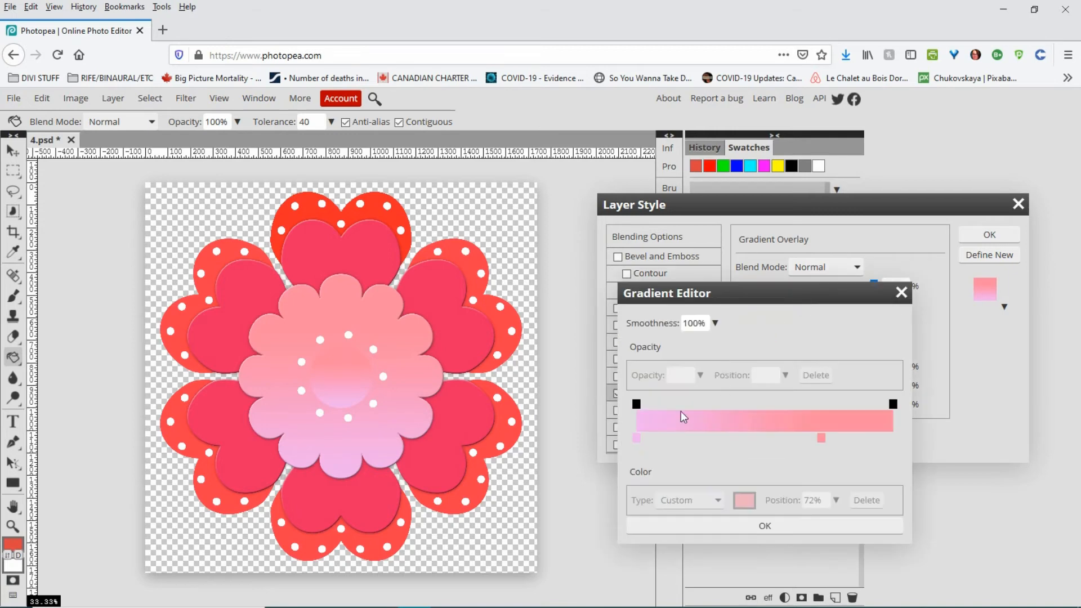
click(637, 438)
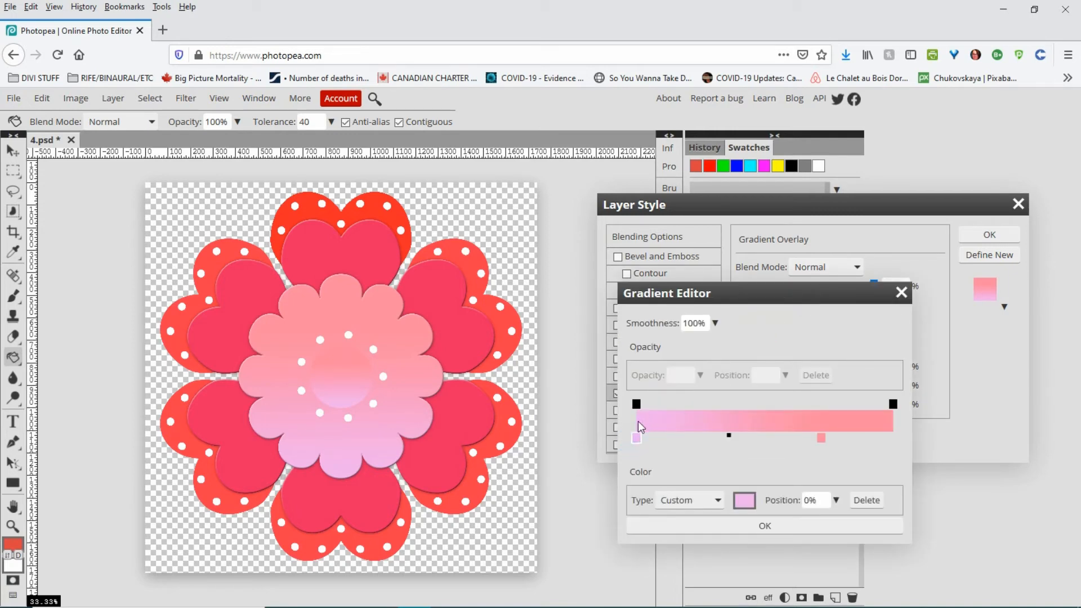
click(744, 500)
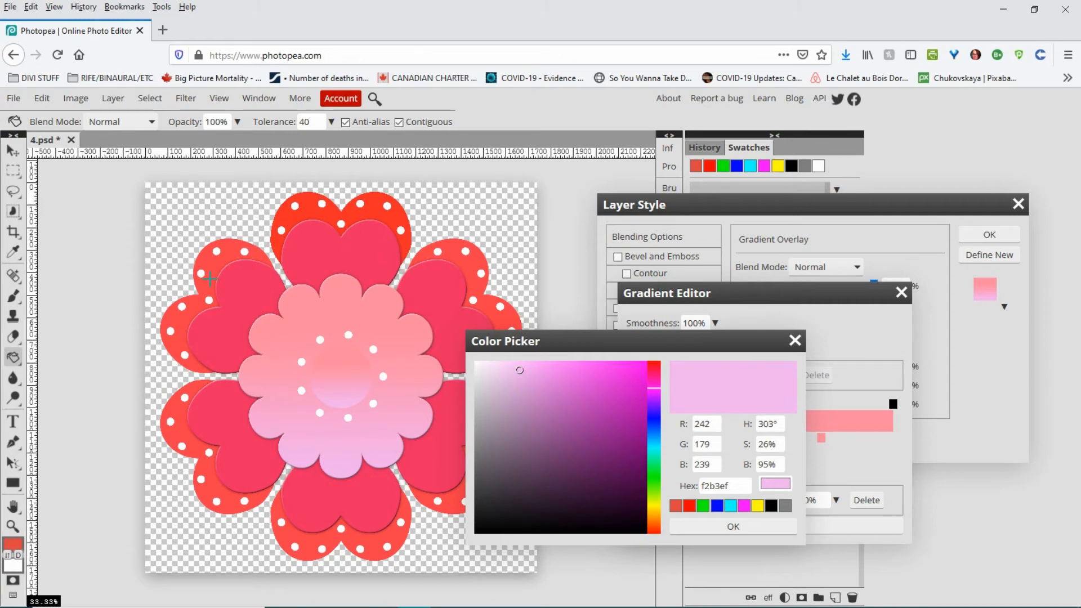
click(365, 248)
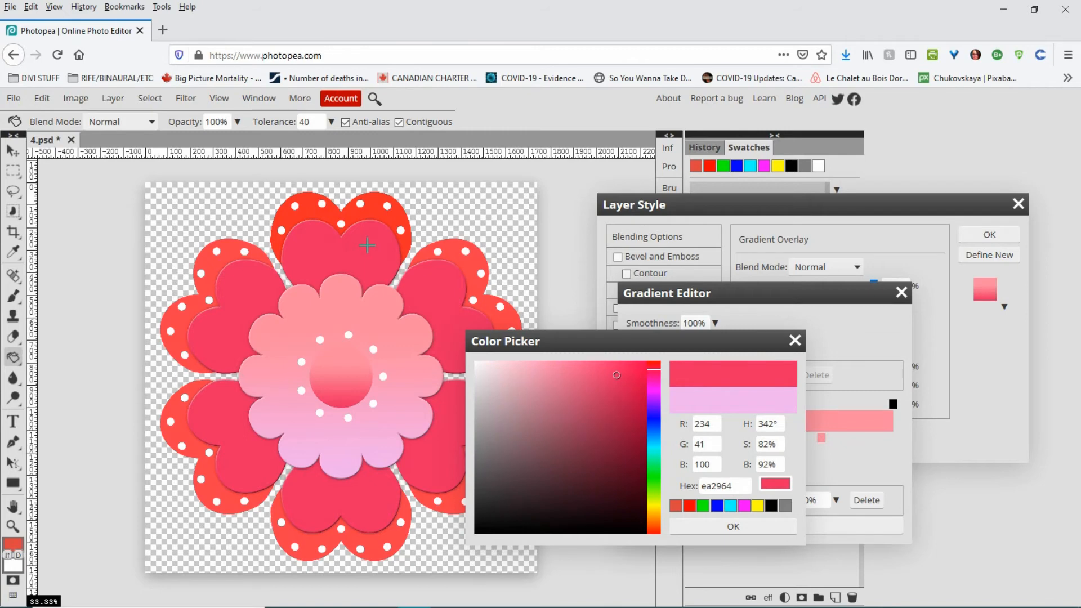
click(726, 527)
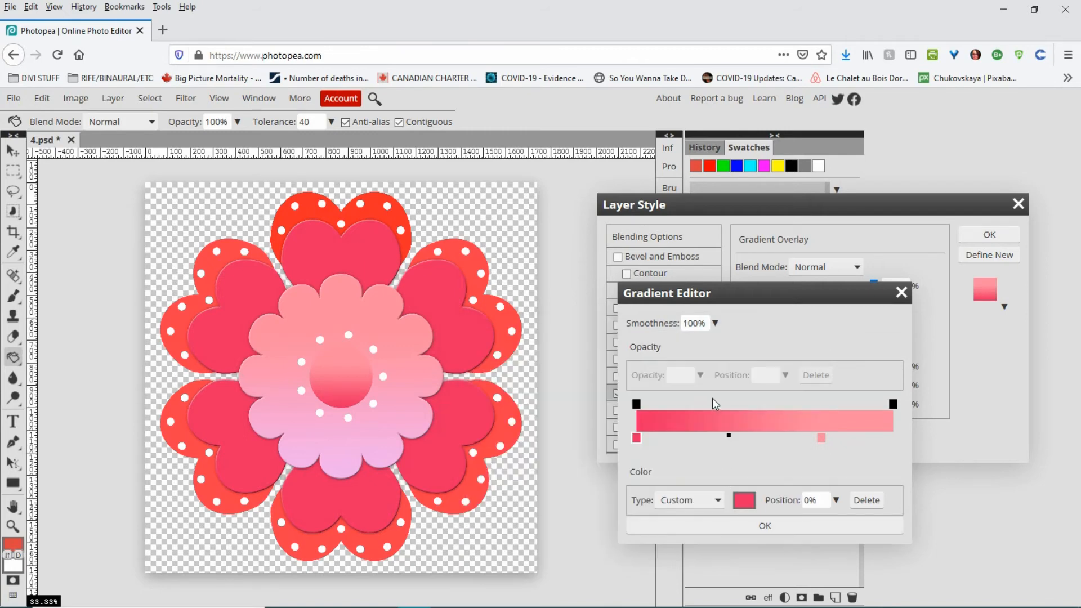
Set the 72% stop of layer 6's overlay gradient to orange-red f45555 and accept the gradient
click(821, 439)
click(745, 501)
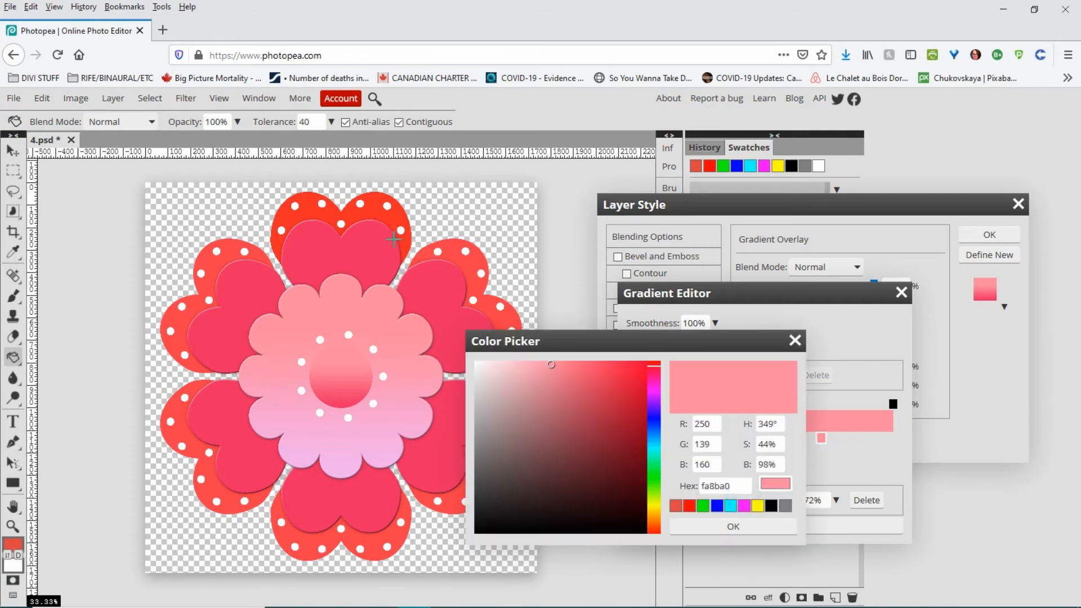
click(371, 208)
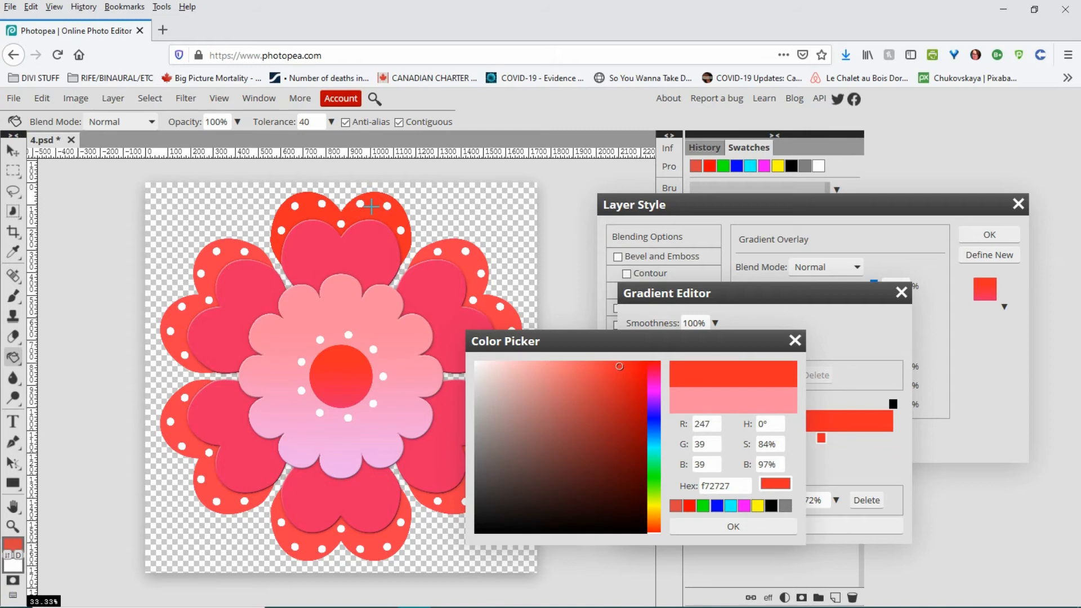
click(587, 368)
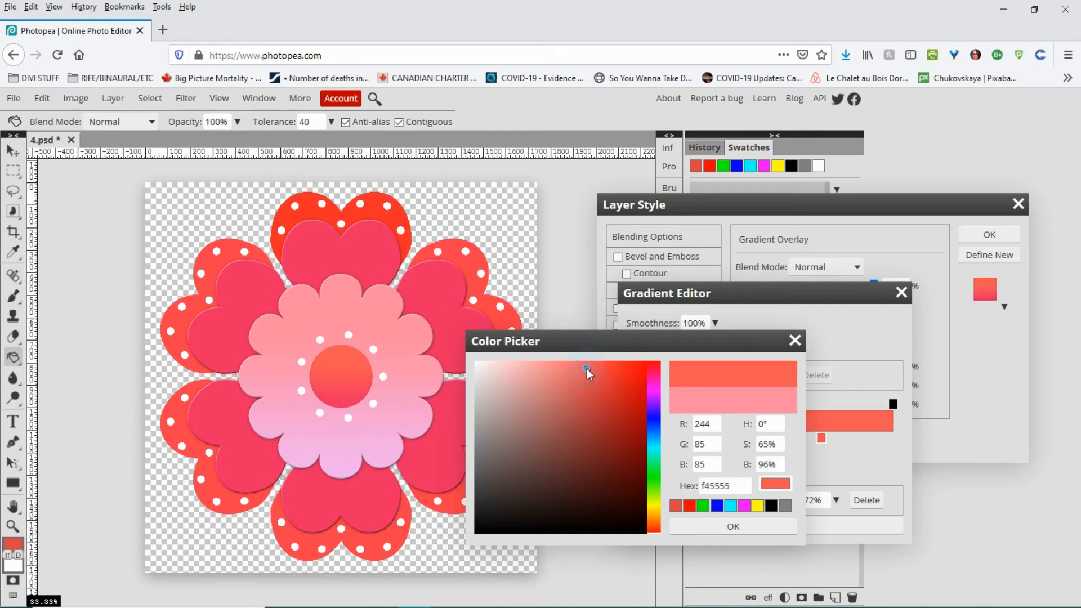
click(720, 527)
click(788, 526)
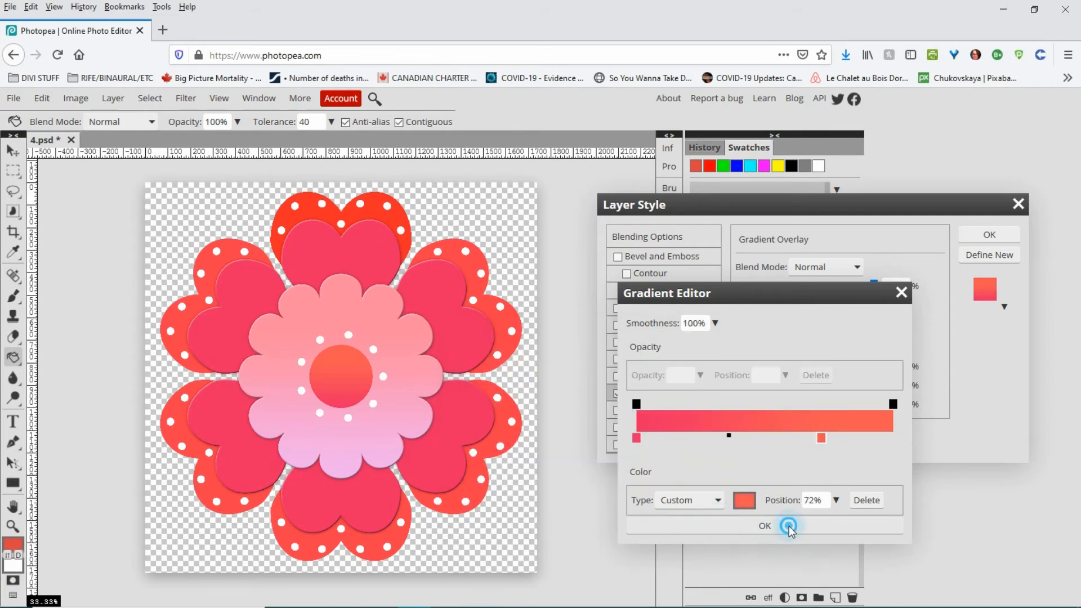
Add a Bevel and Emboss and a Drop Shadow to layer 6 and apply the layer styles
click(617, 256)
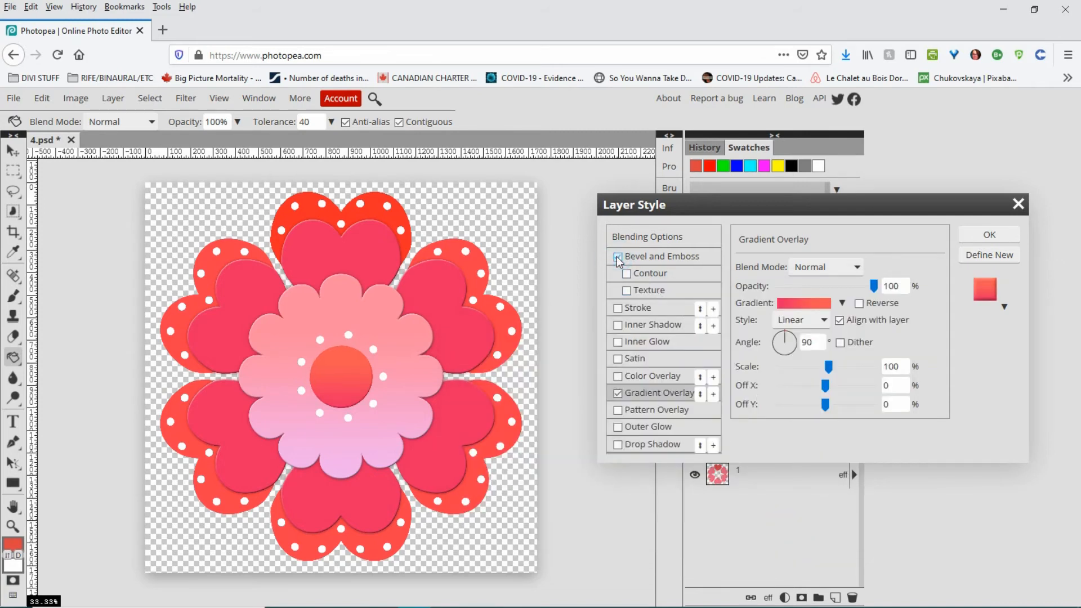
click(618, 445)
click(1003, 235)
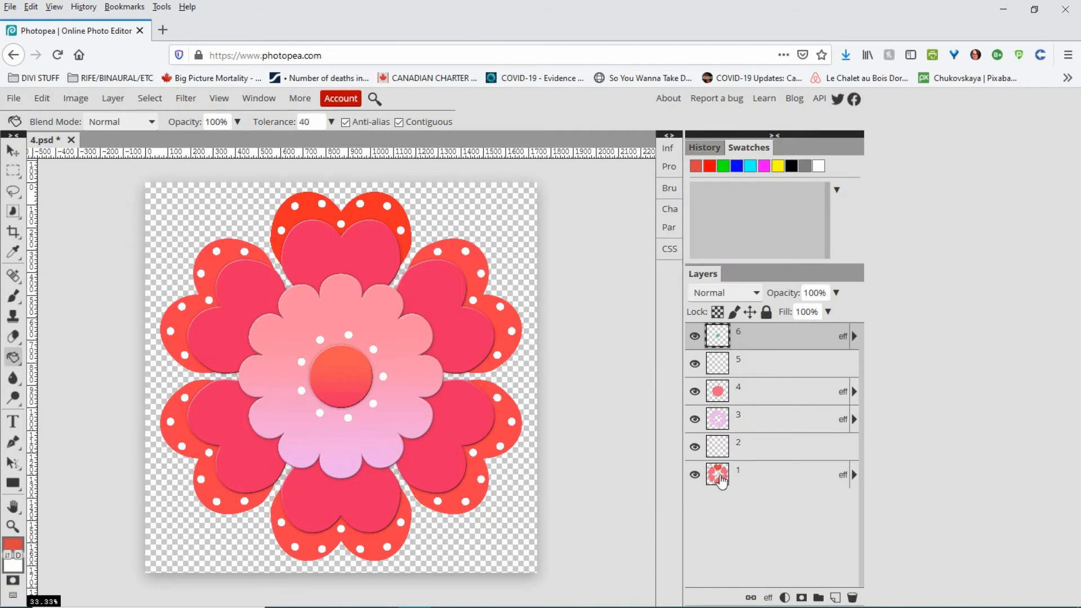
Set the blend mode of the Color Overlay on layer 1, the outer petals, to Normal
click(762, 475)
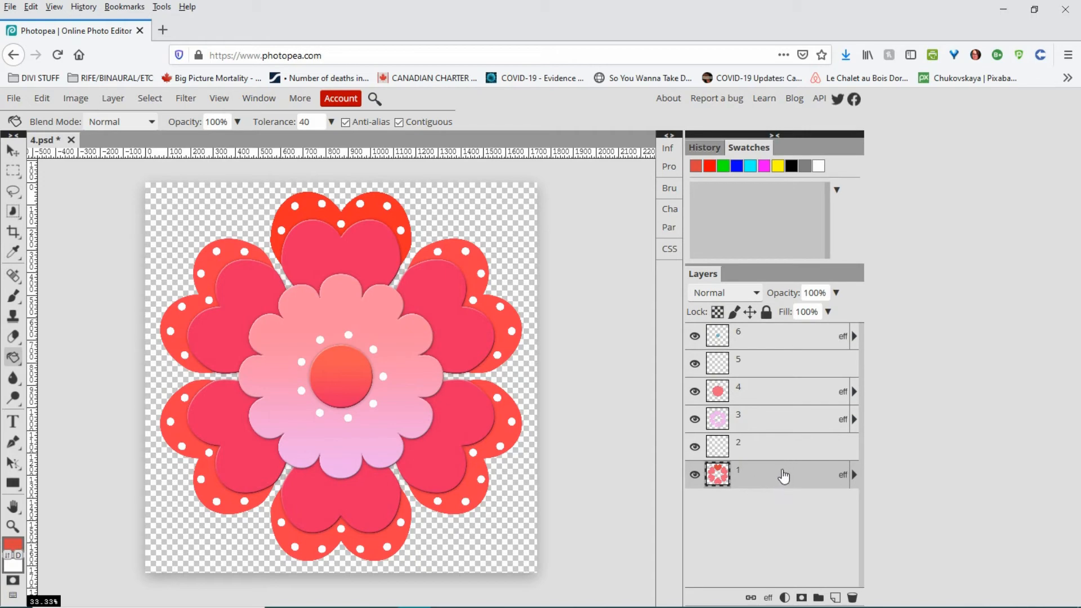
click(781, 472)
double_click(781, 472)
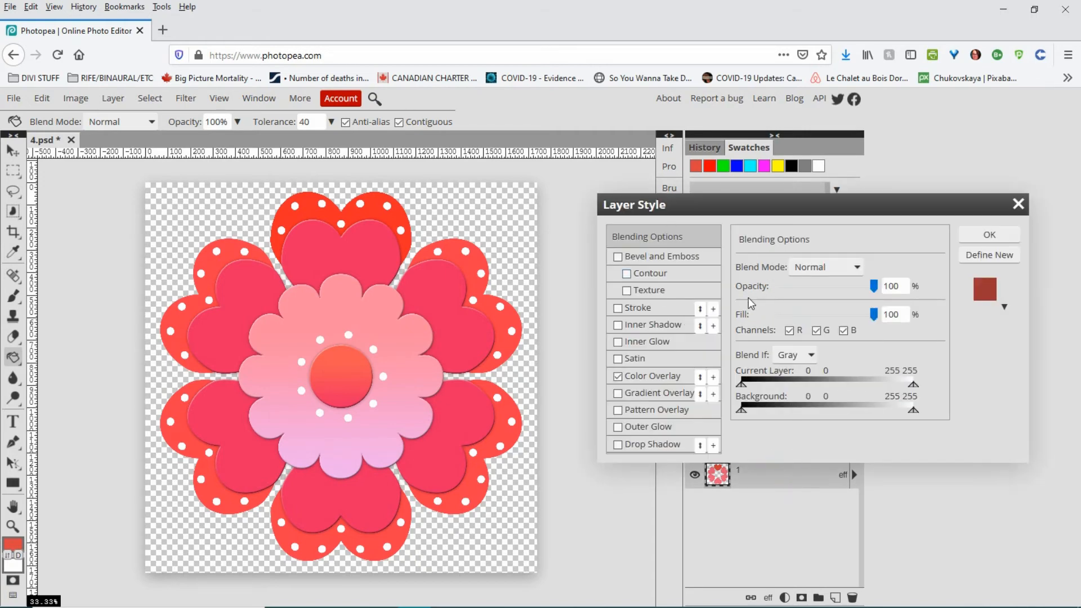
click(644, 378)
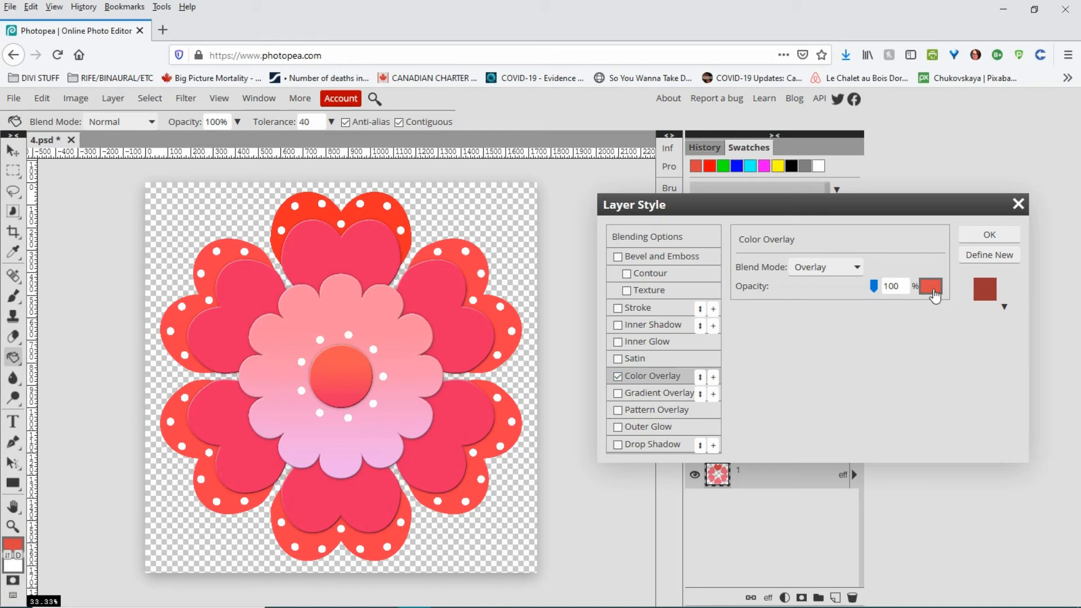
click(857, 267)
click(812, 285)
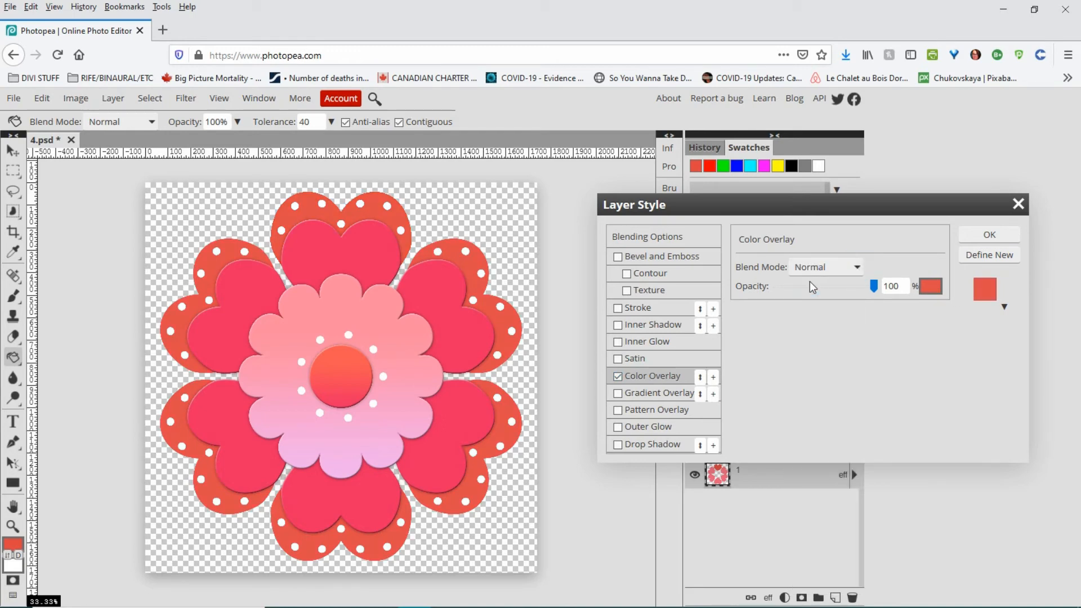
Try the Soft Light blend mode for layer 1's Color Overlay and restore Normal
click(856, 267)
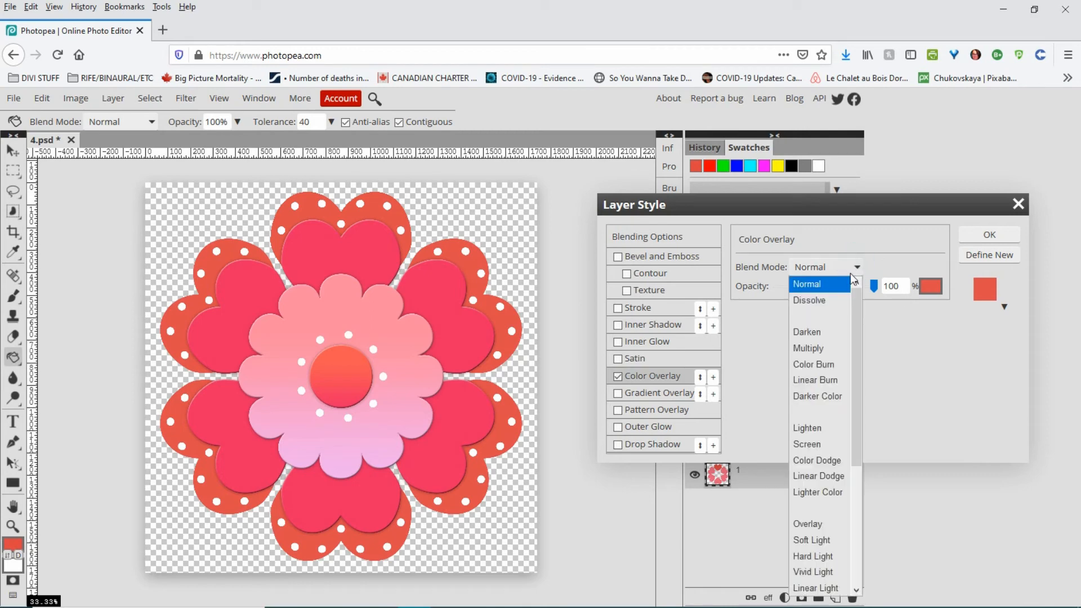
click(811, 540)
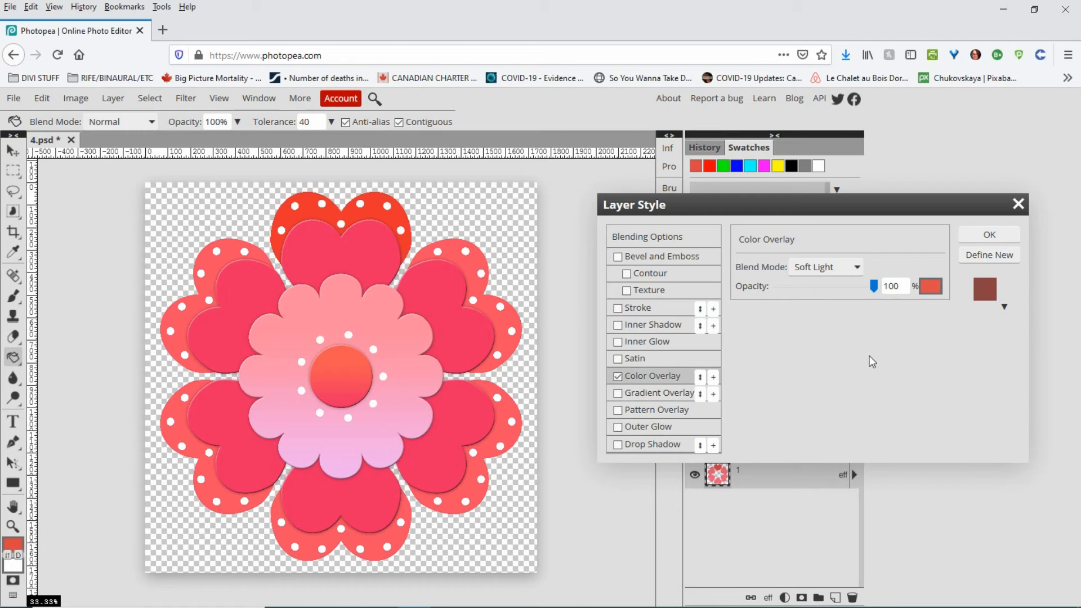
click(851, 267)
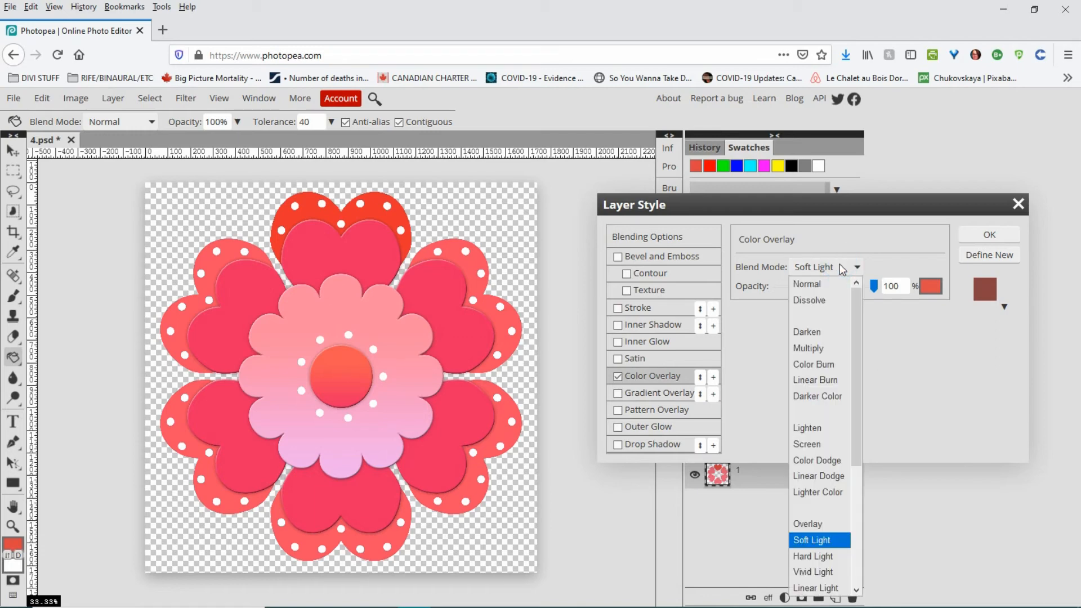
click(819, 281)
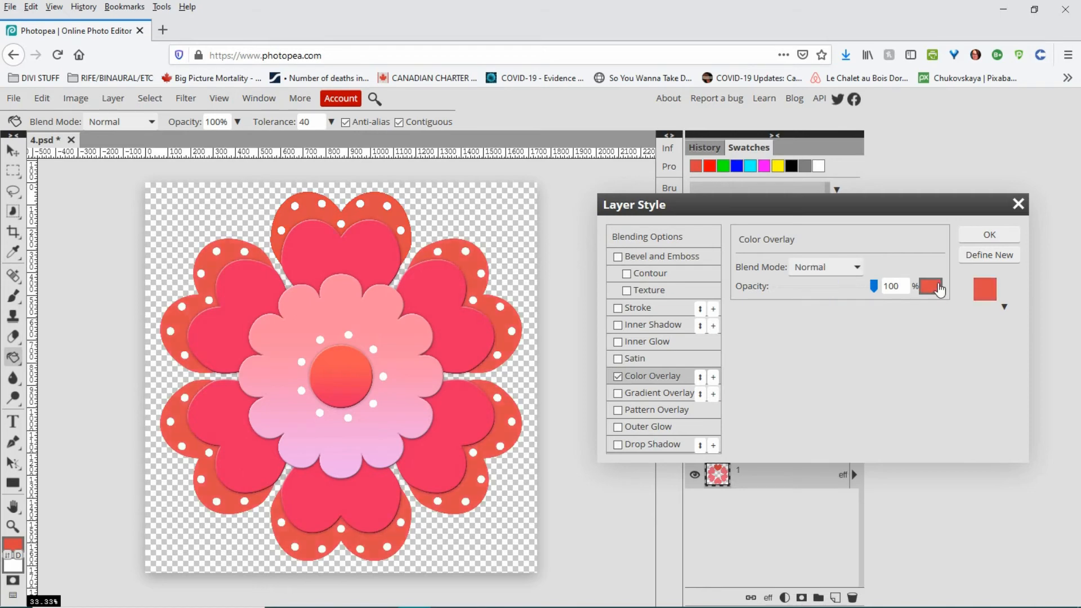
Set the Color Overlay color of layer 1, the outer petals, to salmon pink f99191
click(930, 286)
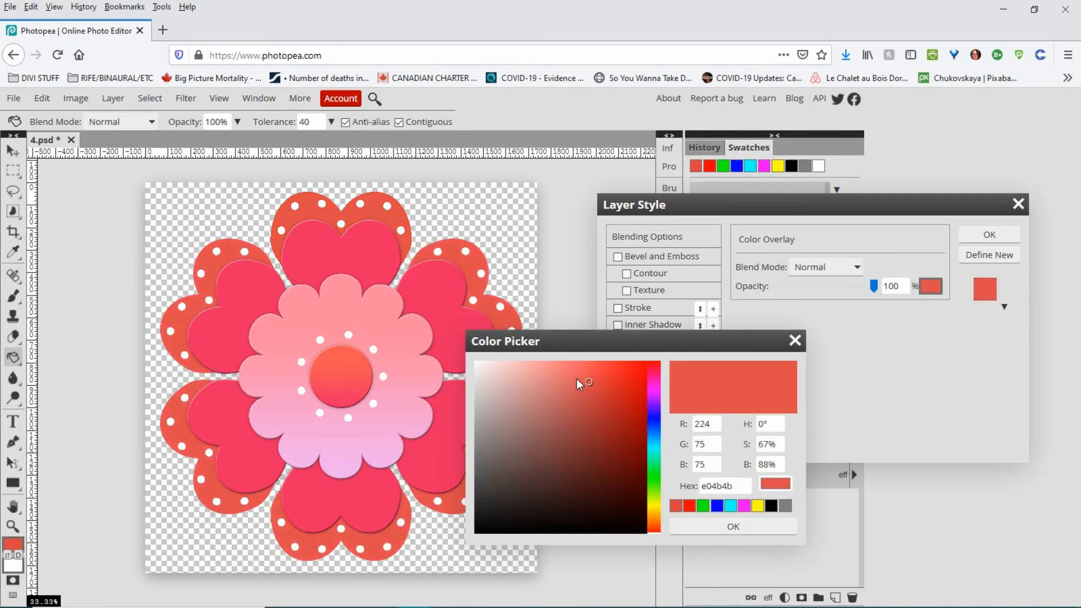
click(563, 373)
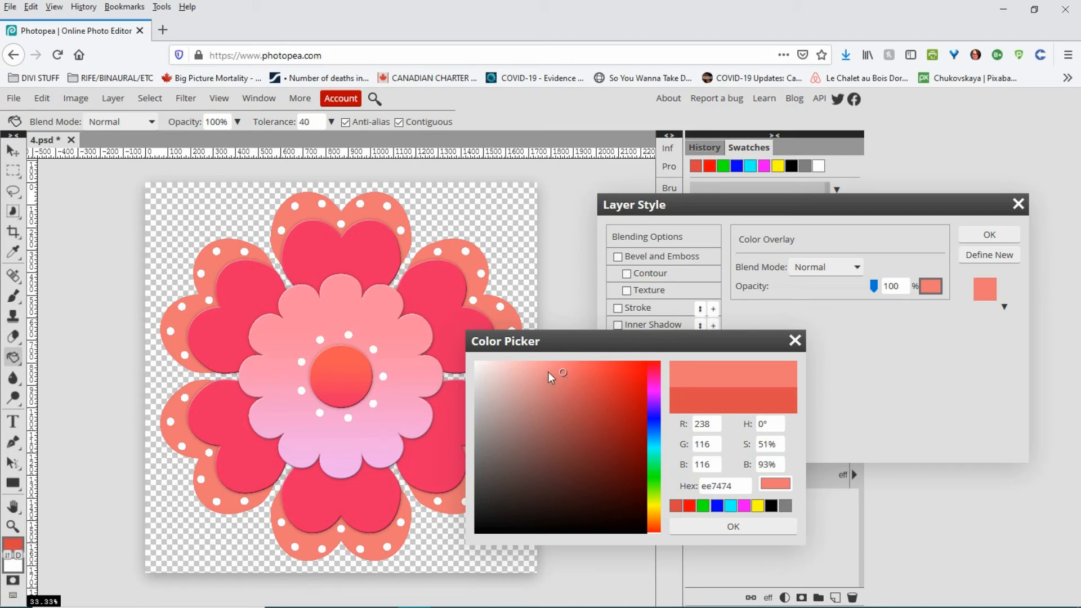
click(549, 371)
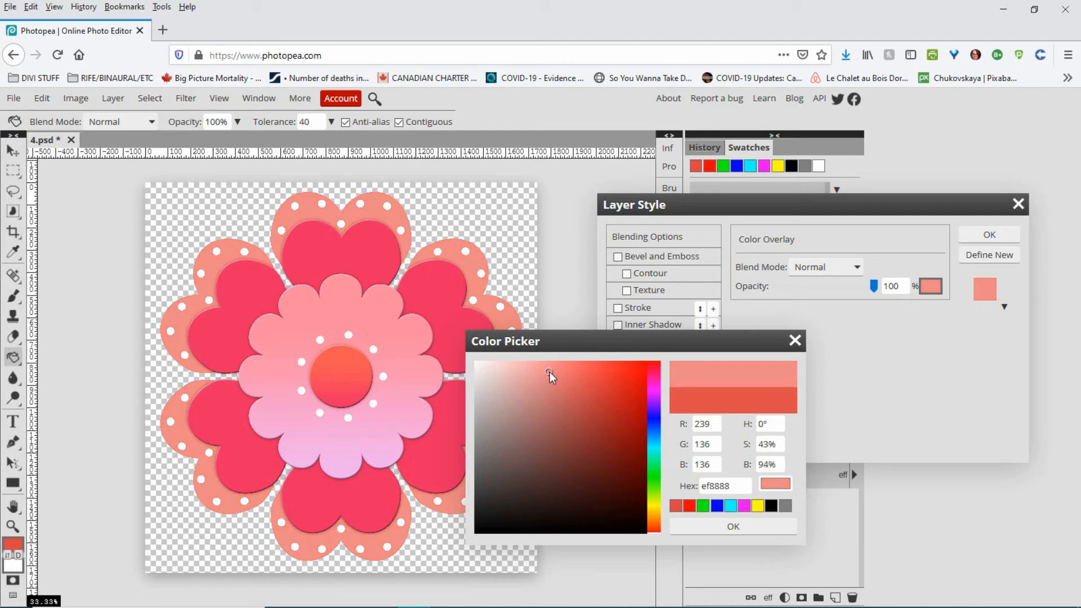
click(549, 378)
click(547, 364)
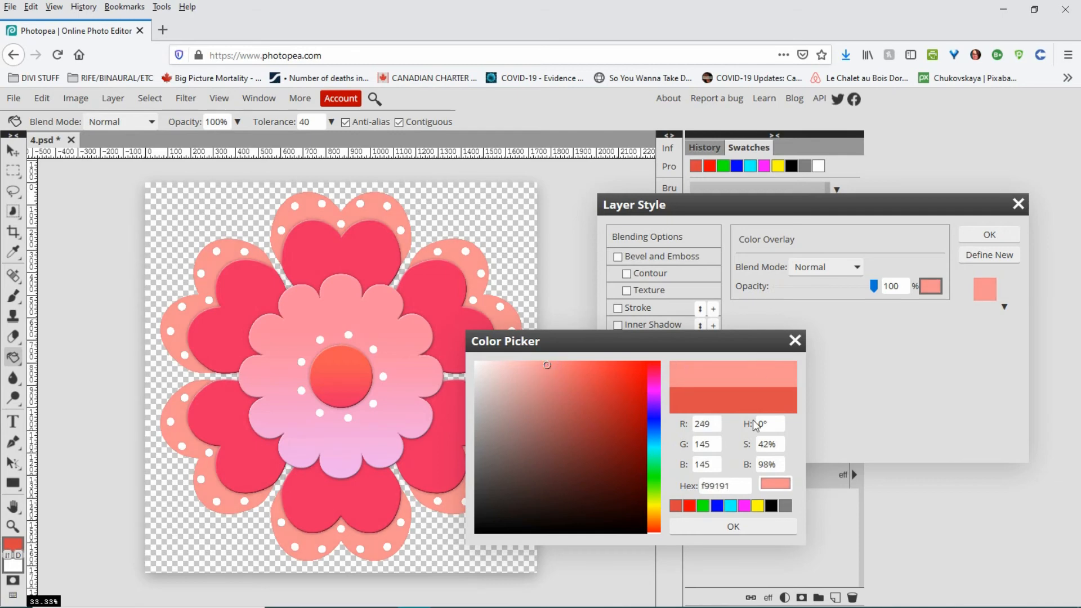
click(733, 528)
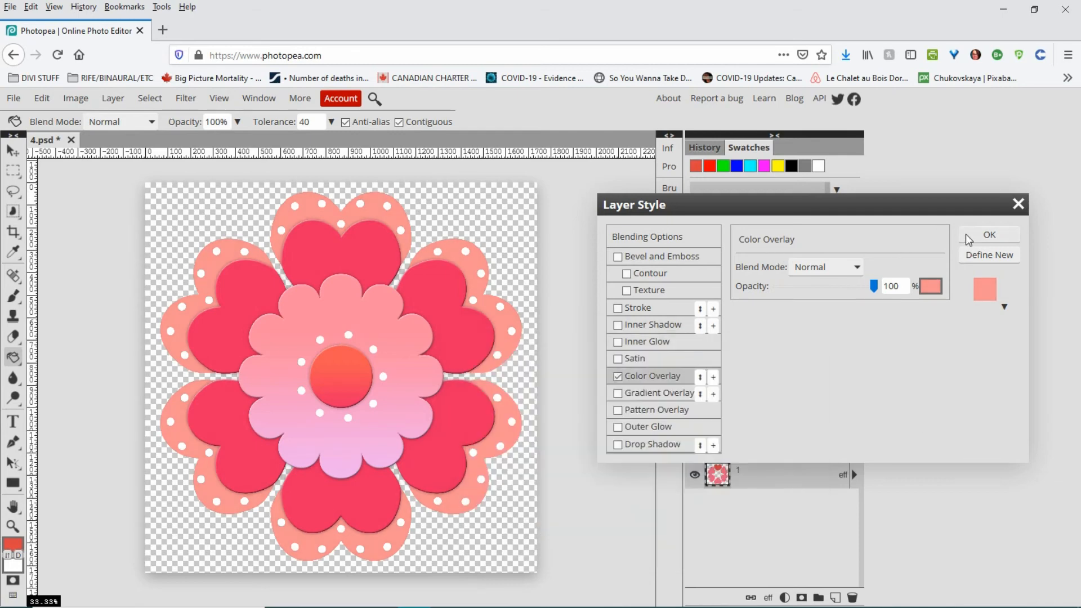
Add a Bevel and Emboss and a Drop Shadow to layer 1 and apply the layer styles
click(619, 256)
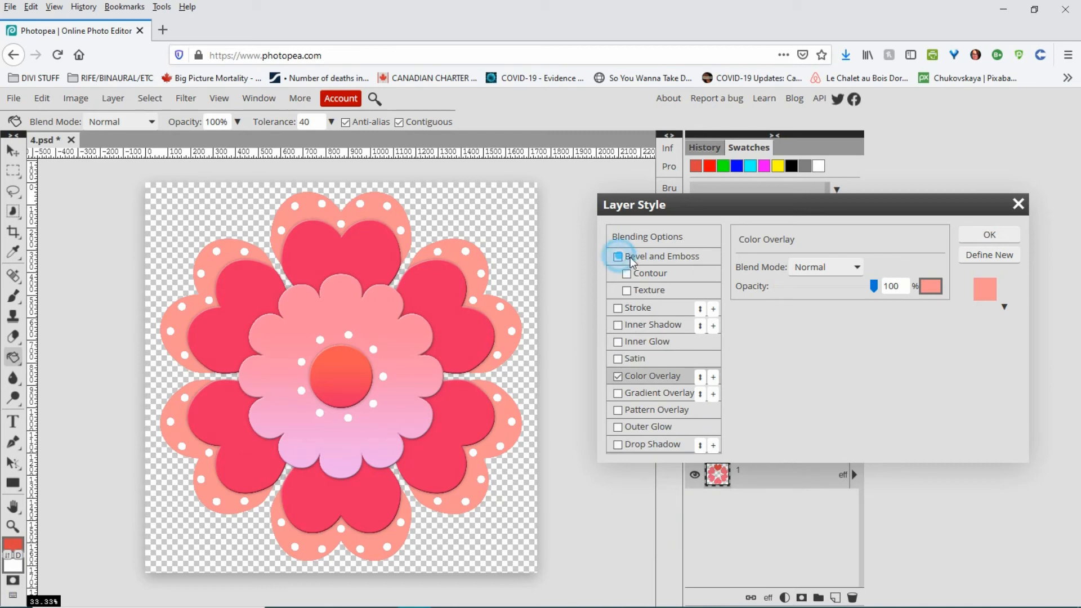
click(678, 258)
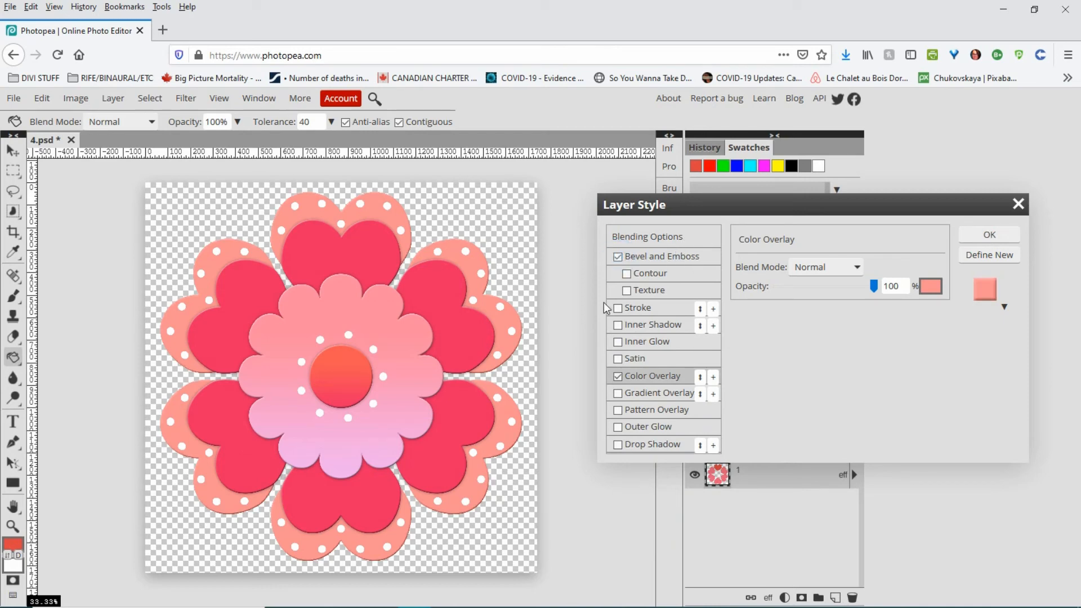
click(617, 445)
click(620, 446)
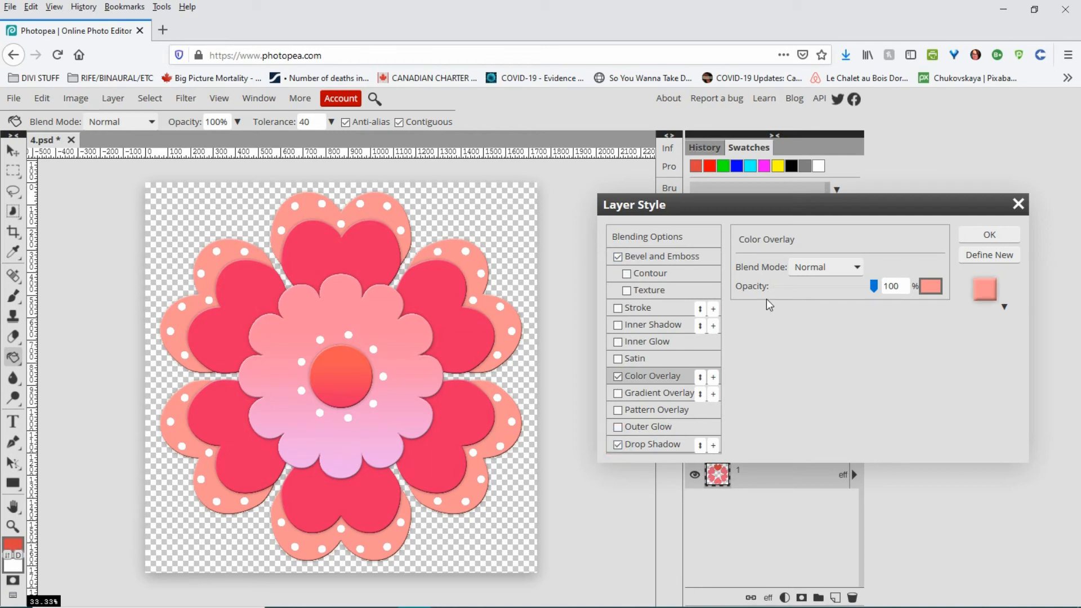
click(1006, 236)
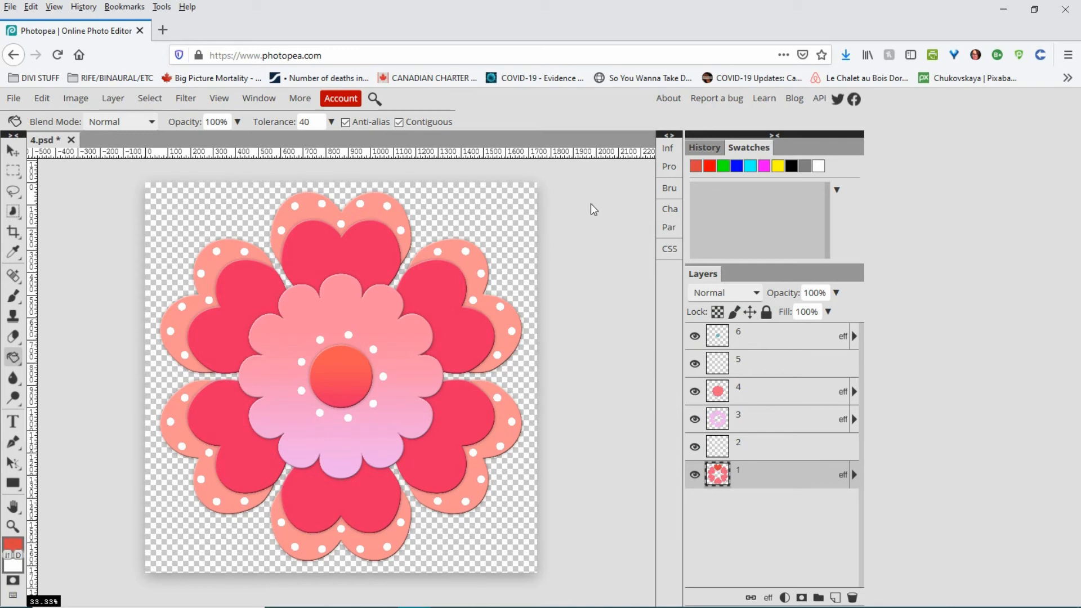
Examine the bevel and shadow edges of the flower's petals up close, from the upper to the lower petals
key(ctrl+plus)
key(ctrl+plus)
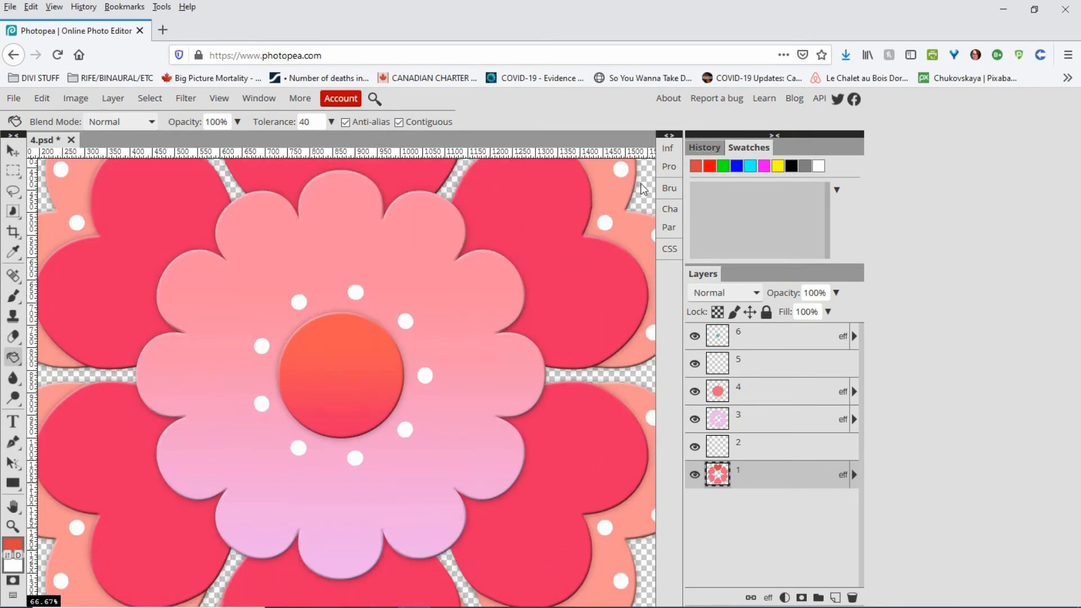
scroll(614, 289, up, 3)
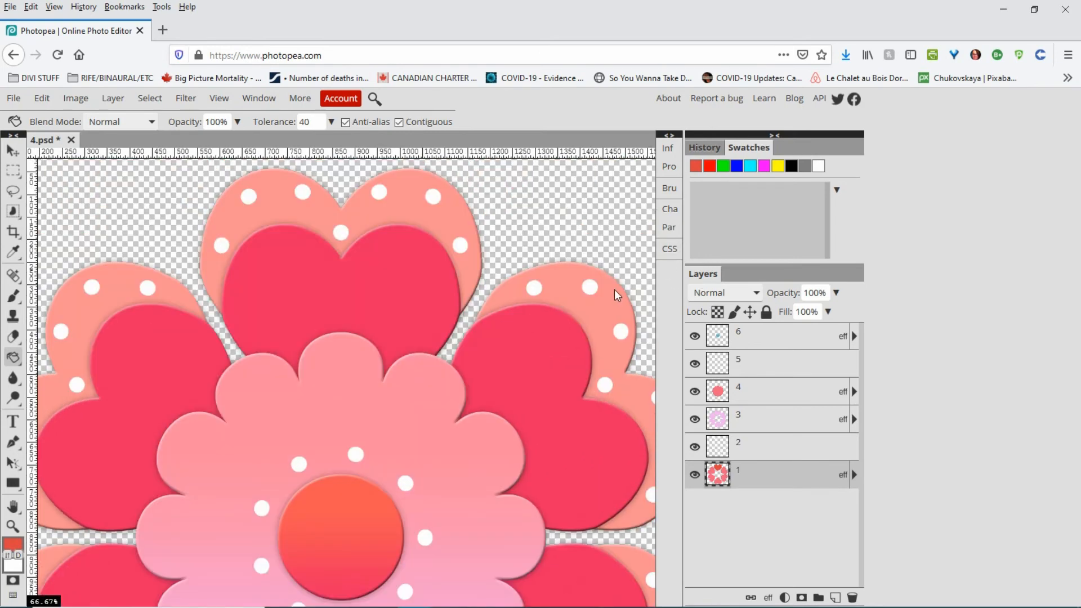
scroll(549, 309, down, 6)
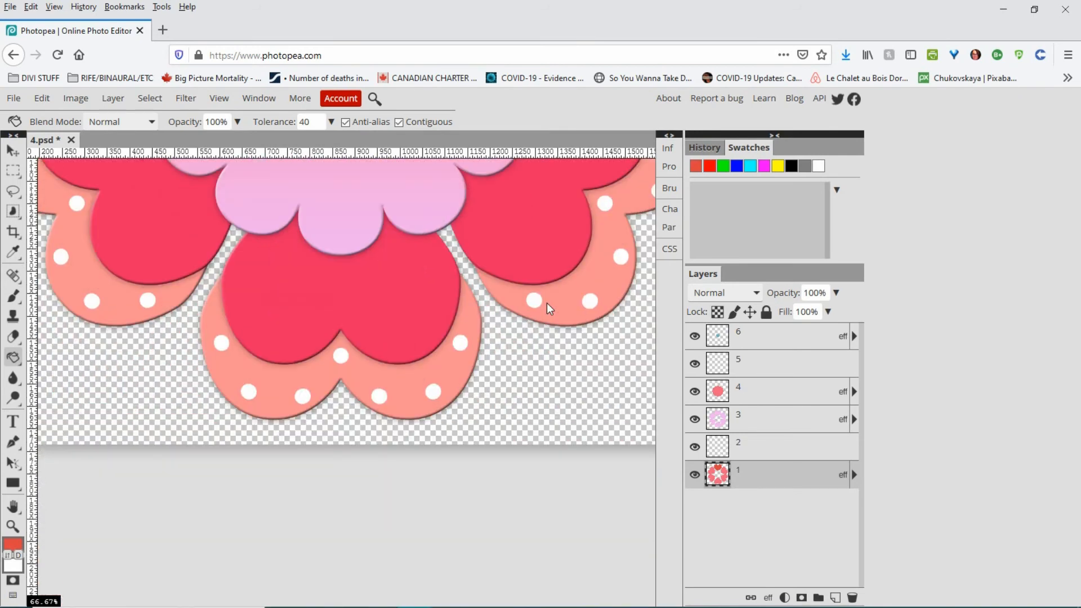
scroll(546, 327, up, 6)
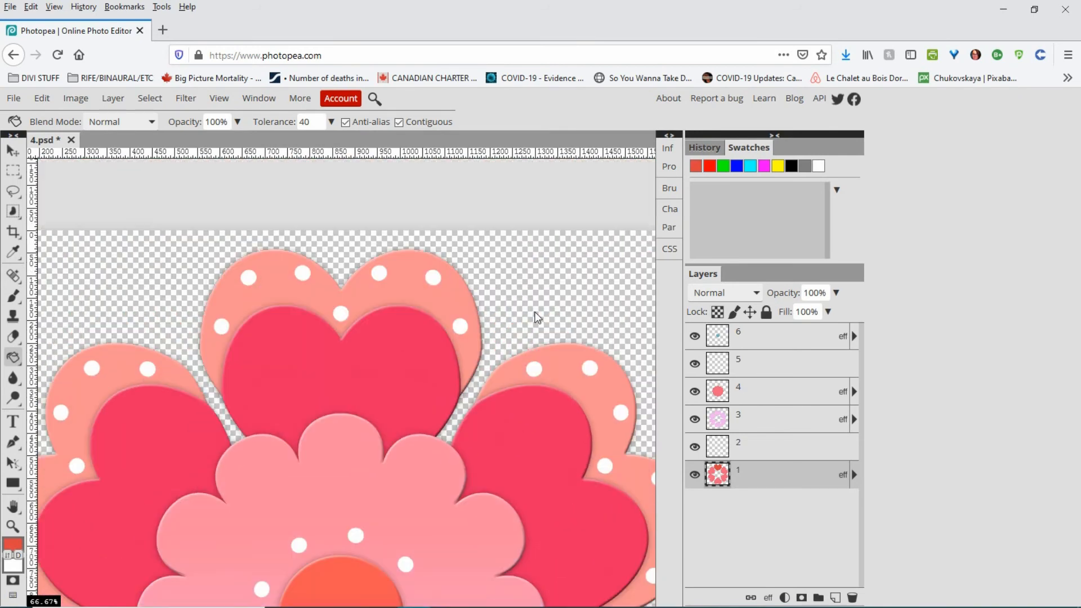
key(ctrl+minus)
key(ctrl+minus)
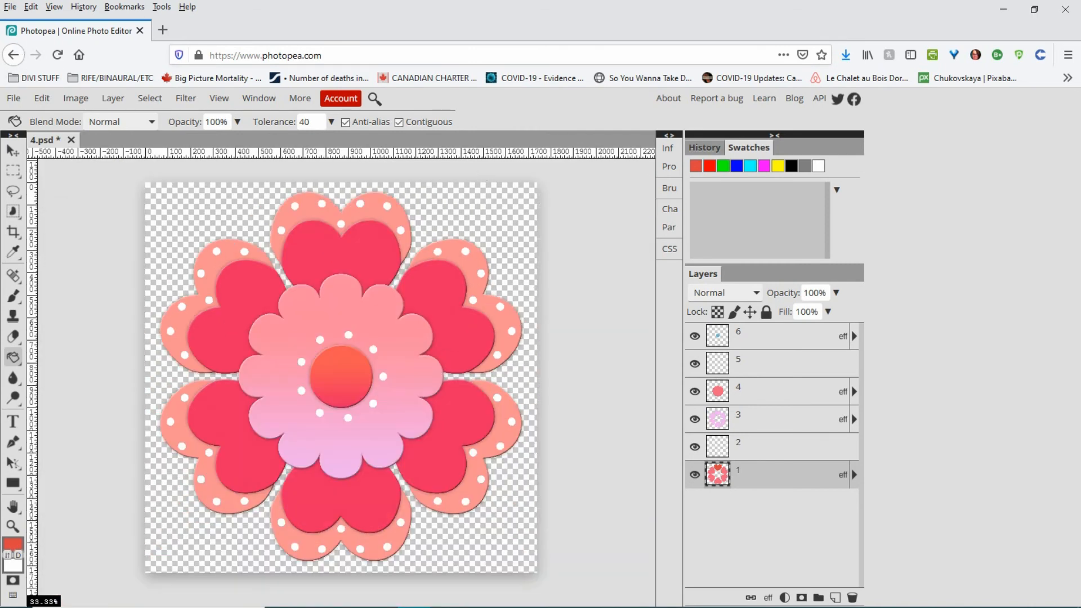
Save the recolored flower as the PSD file 4.psd in the 001DI CAN SELL AS PLR folder
click(13, 100)
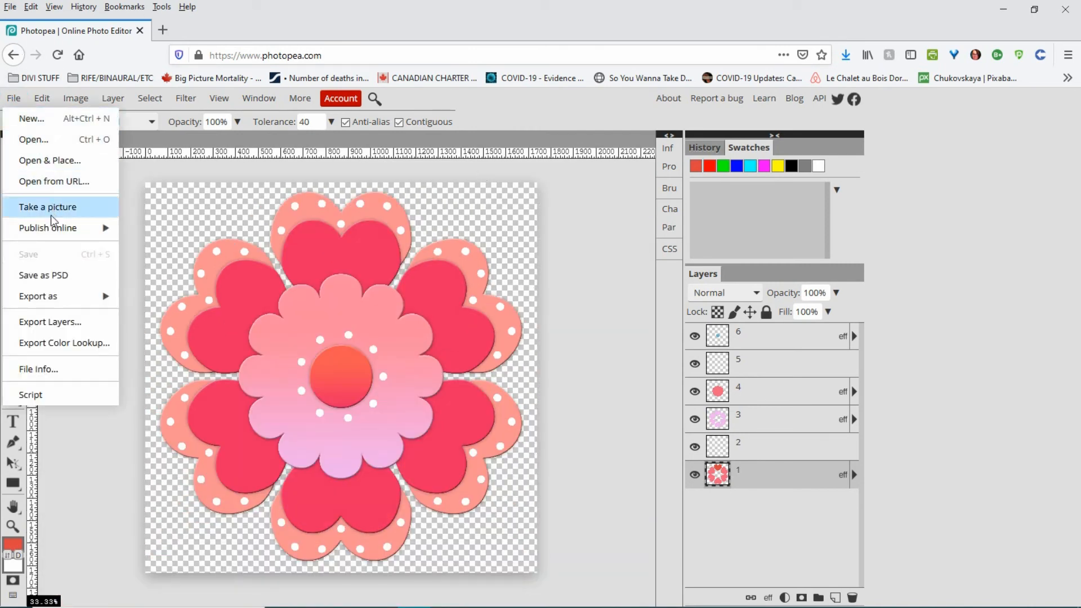
click(50, 276)
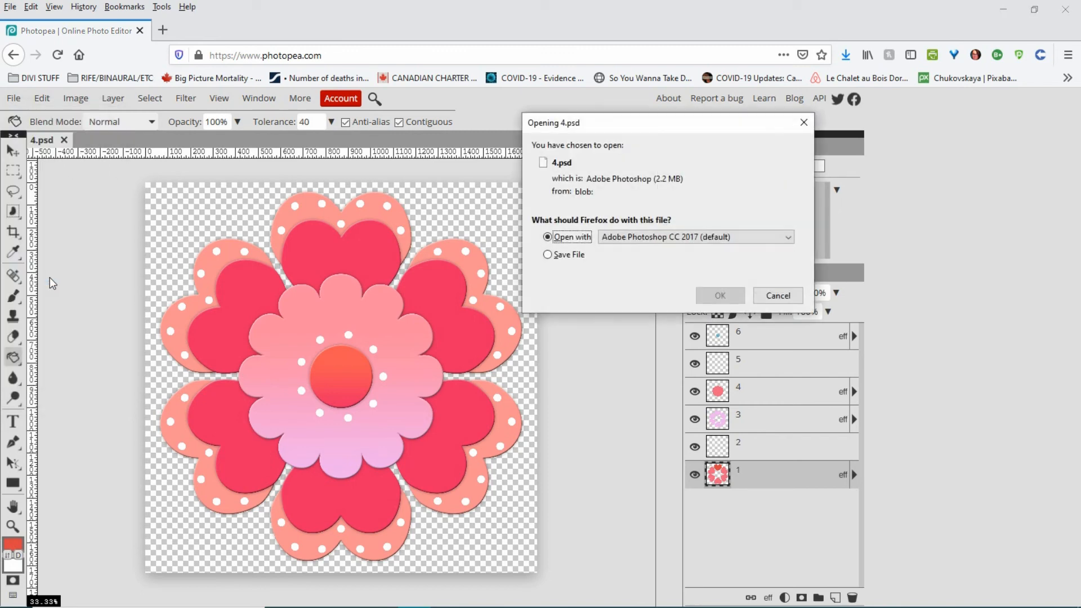
click(579, 256)
click(720, 295)
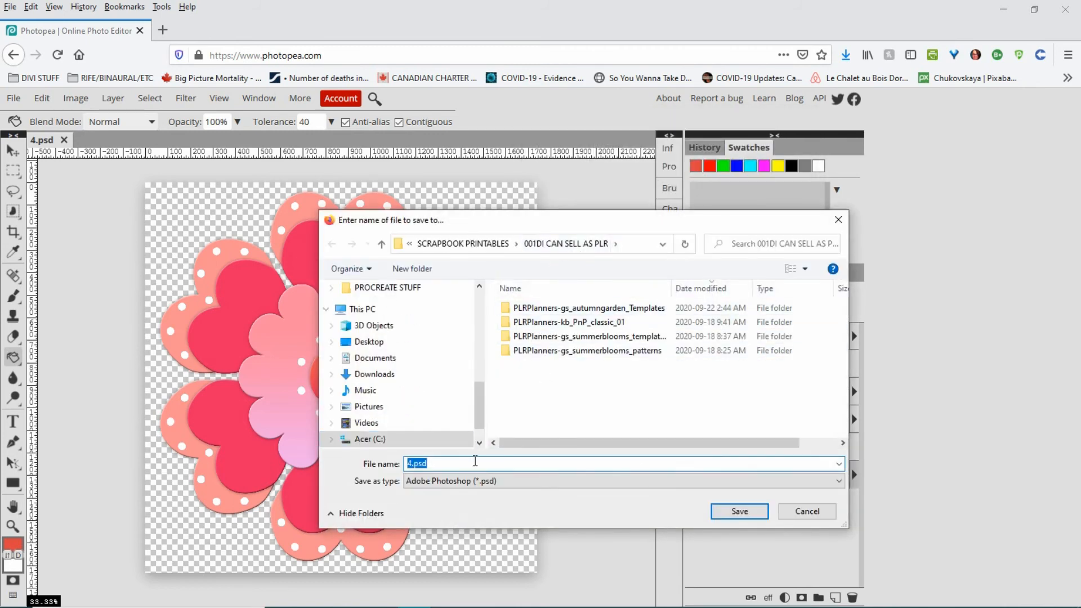
click(736, 511)
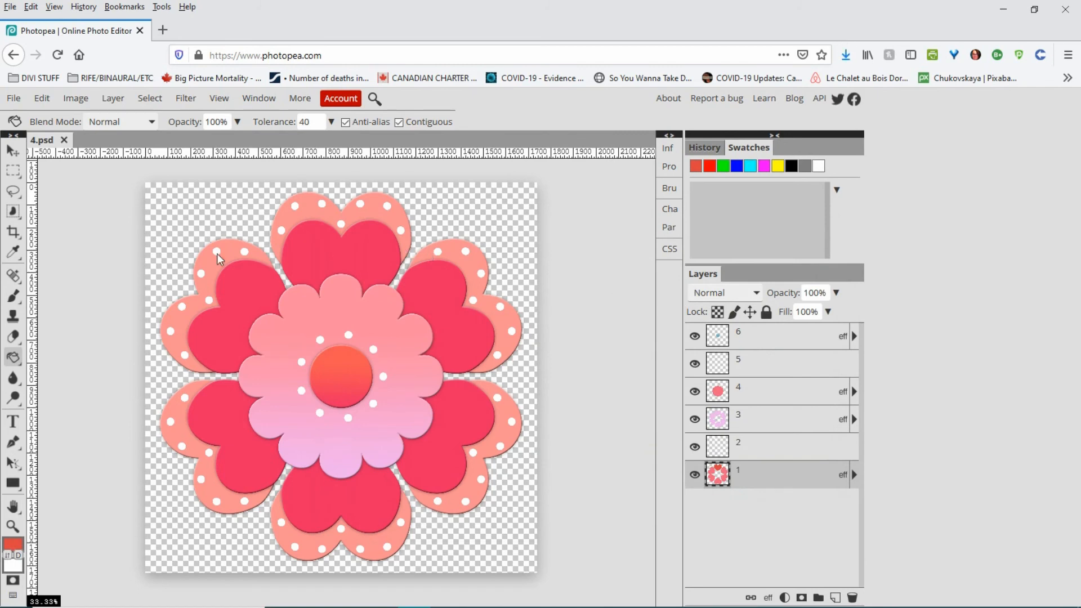
Export the flower as a PNG at 1739 x 1735 px and 100% quality, saving it as 4.png in the same folder
click(17, 100)
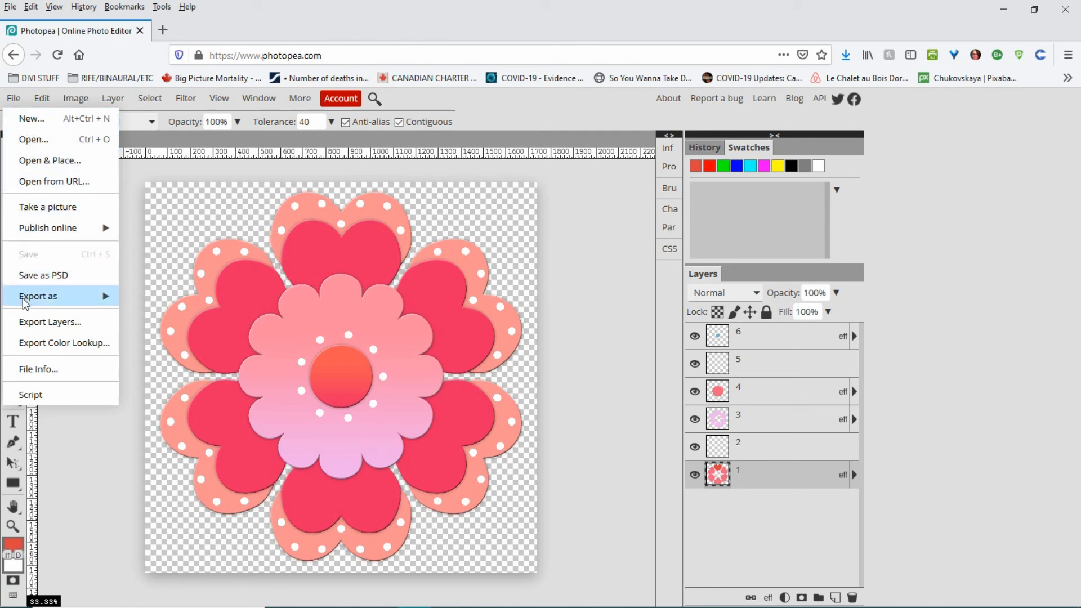
mouse_move(27, 301)
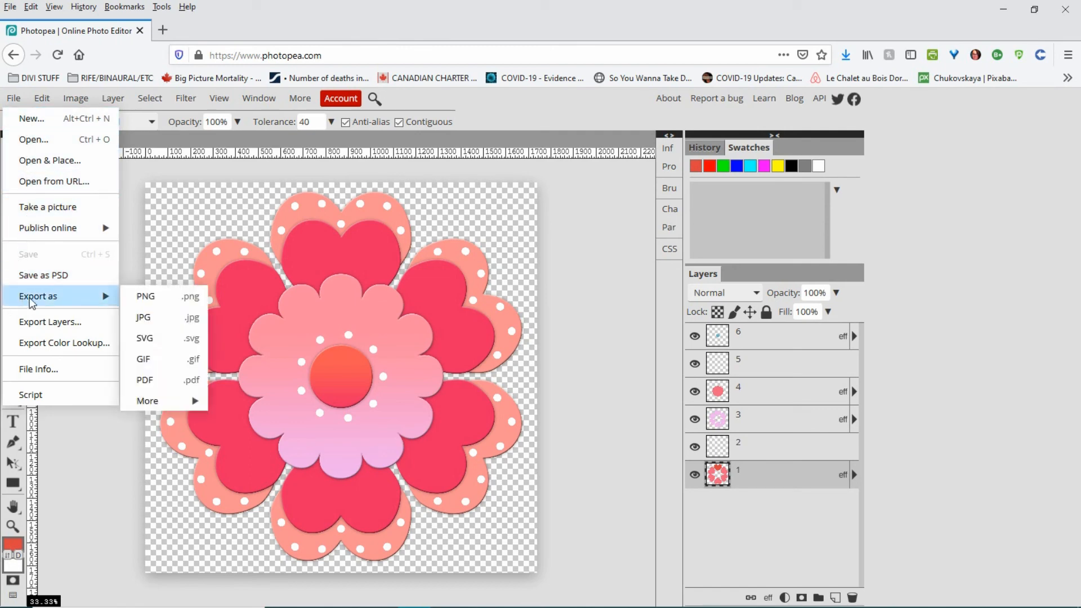
click(146, 296)
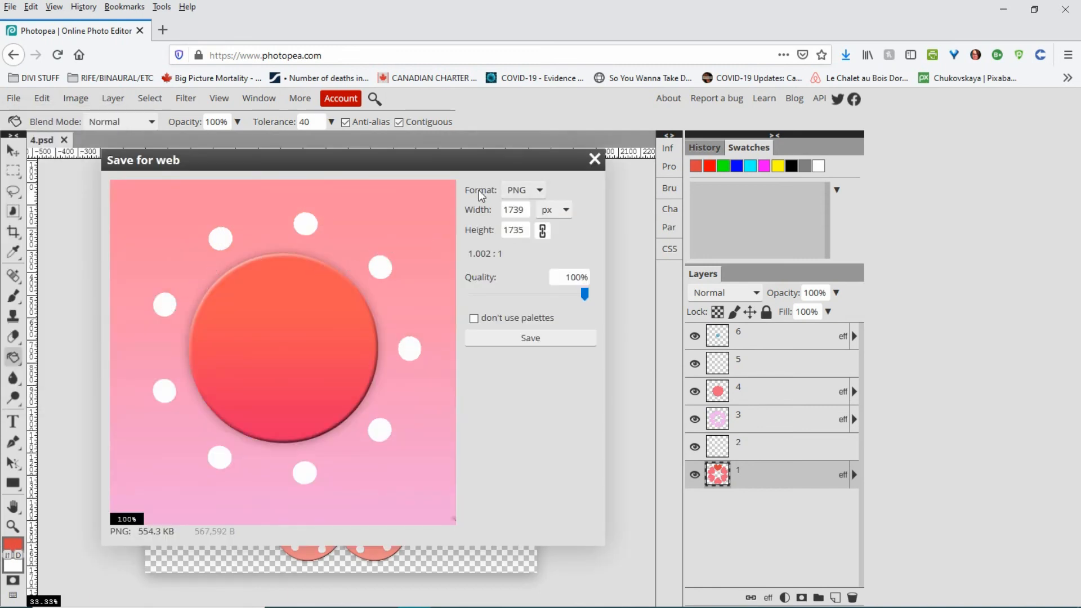
drag(342, 378, 252, 258)
drag(441, 384, 669, 461)
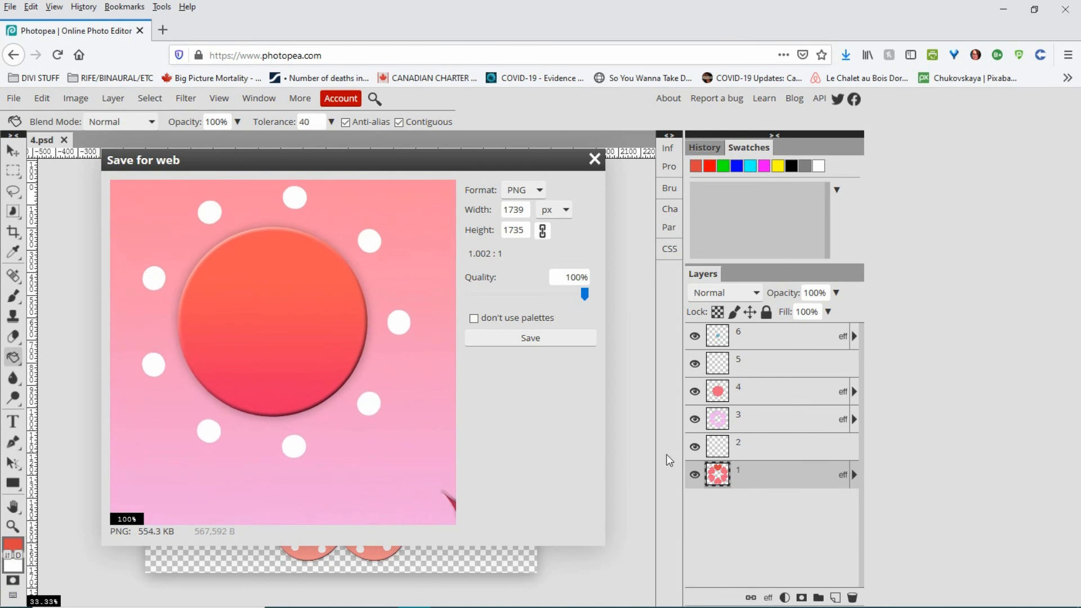
click(516, 338)
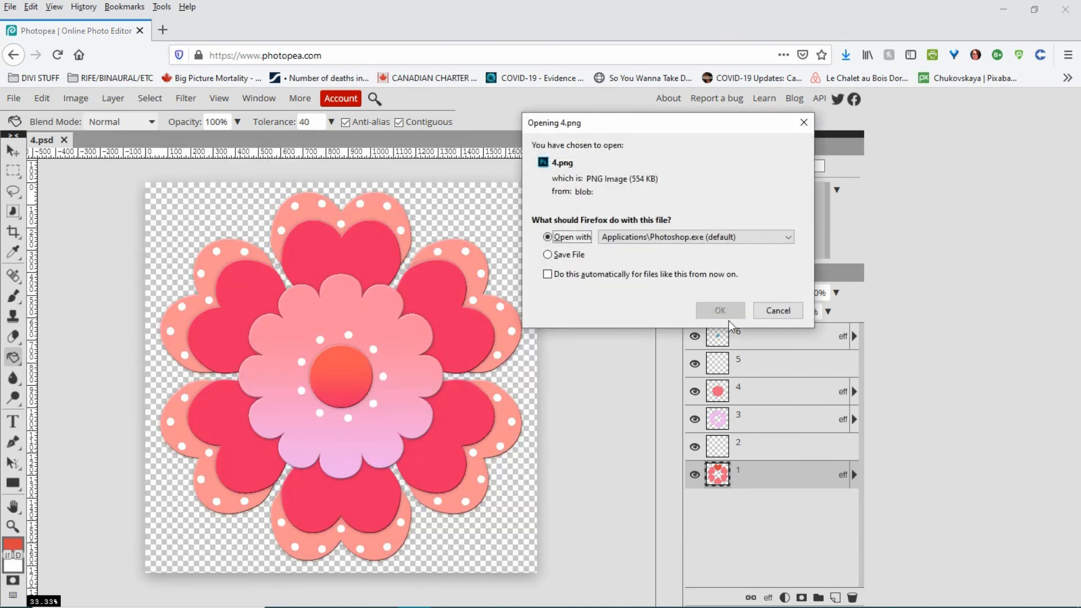
click(577, 254)
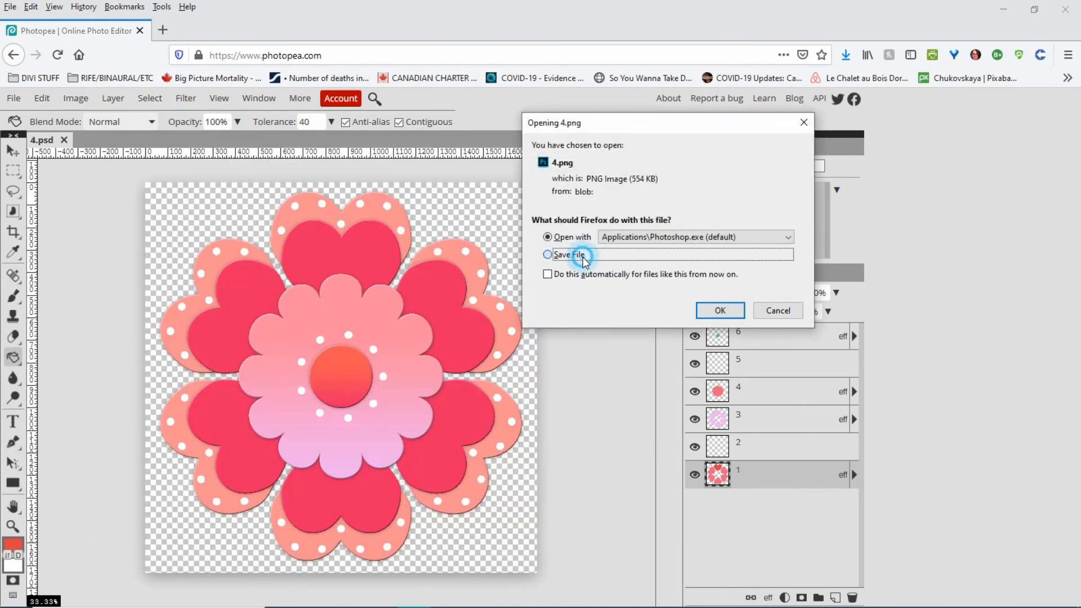
click(735, 312)
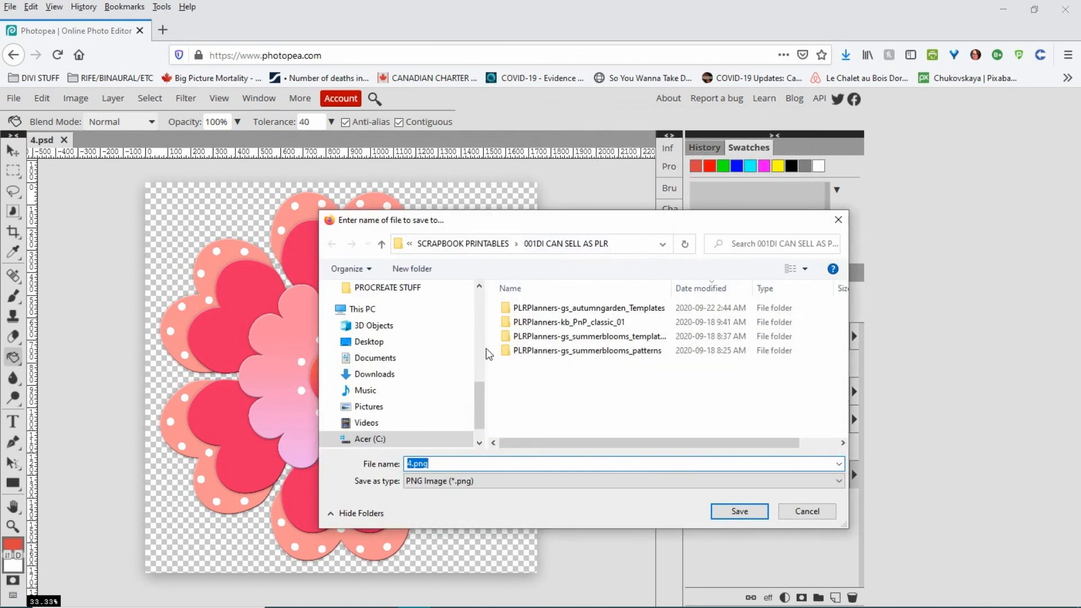
click(755, 511)
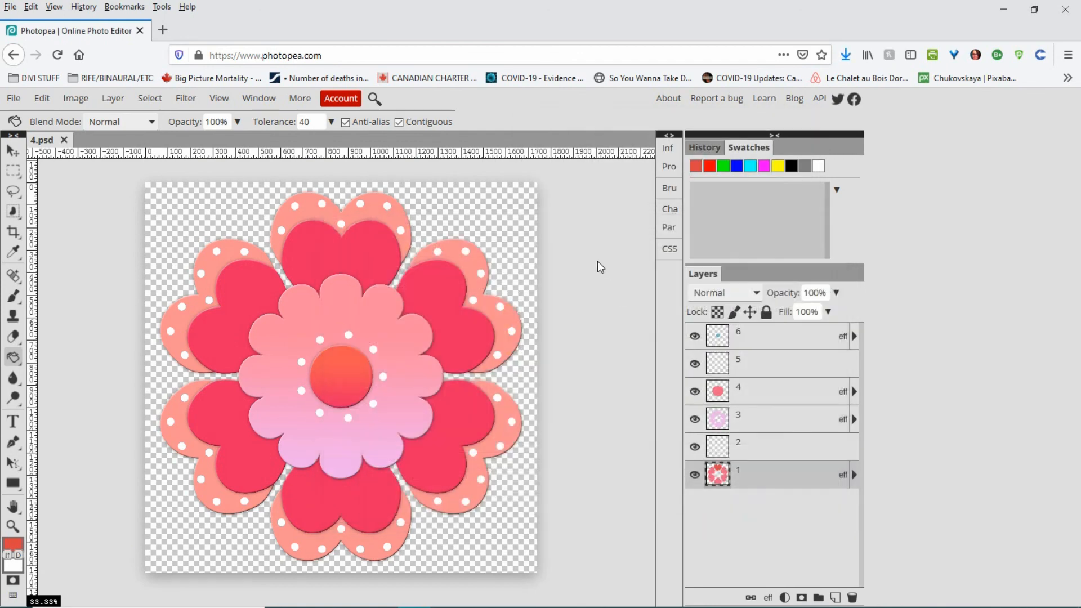